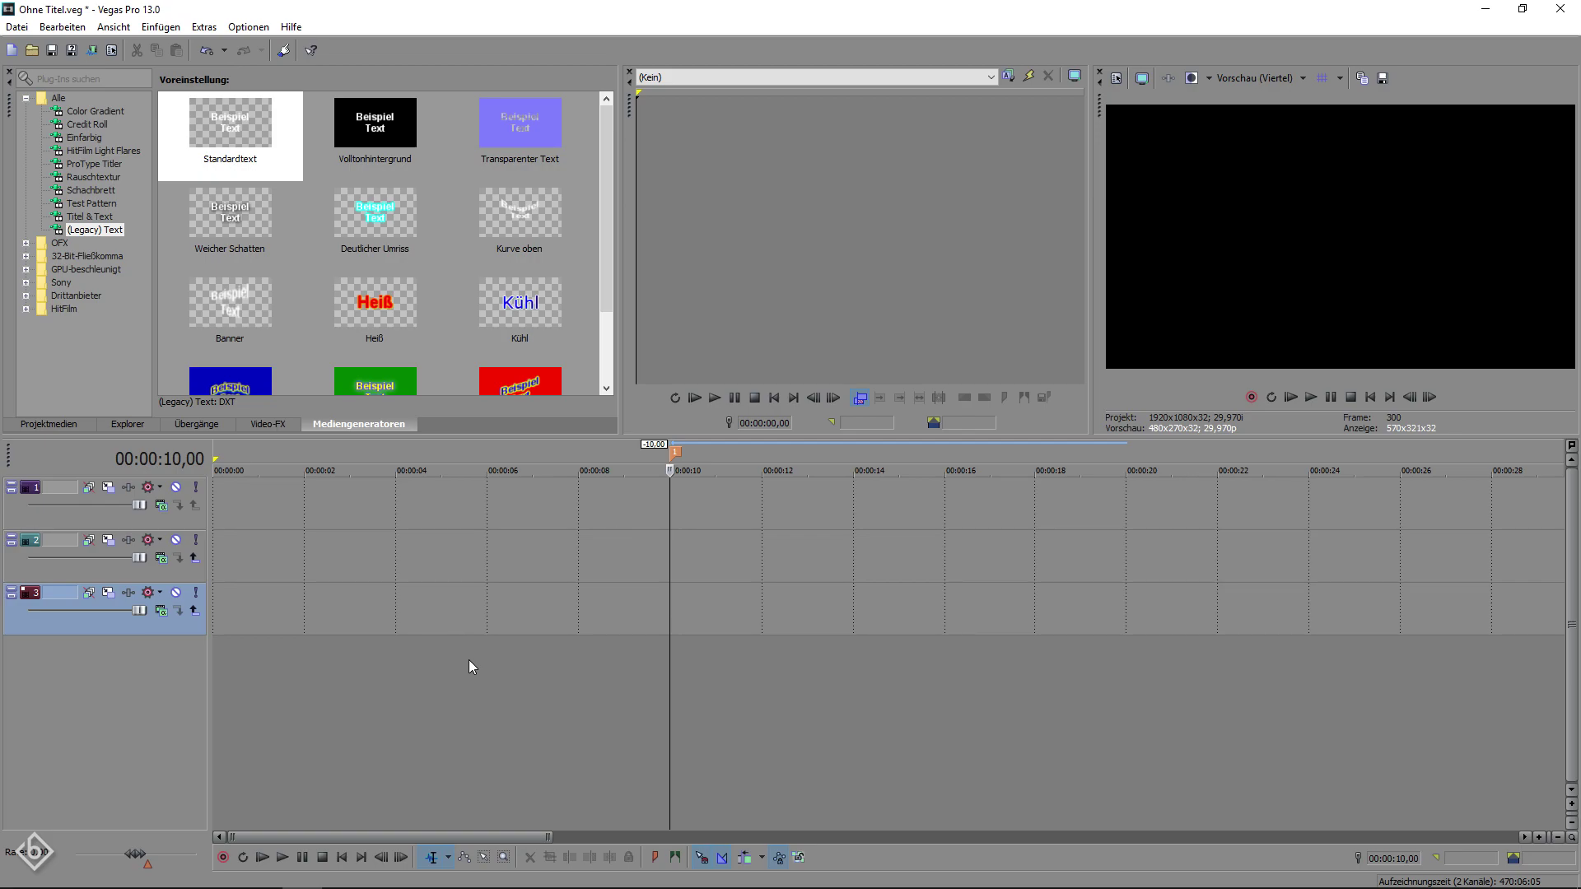
Step: Place the Standardtext preset on track 3 and clear its sample text
drag(229, 130, 680, 612)
key(ctrl+a)
key(Delete)
text(_Beautiful)
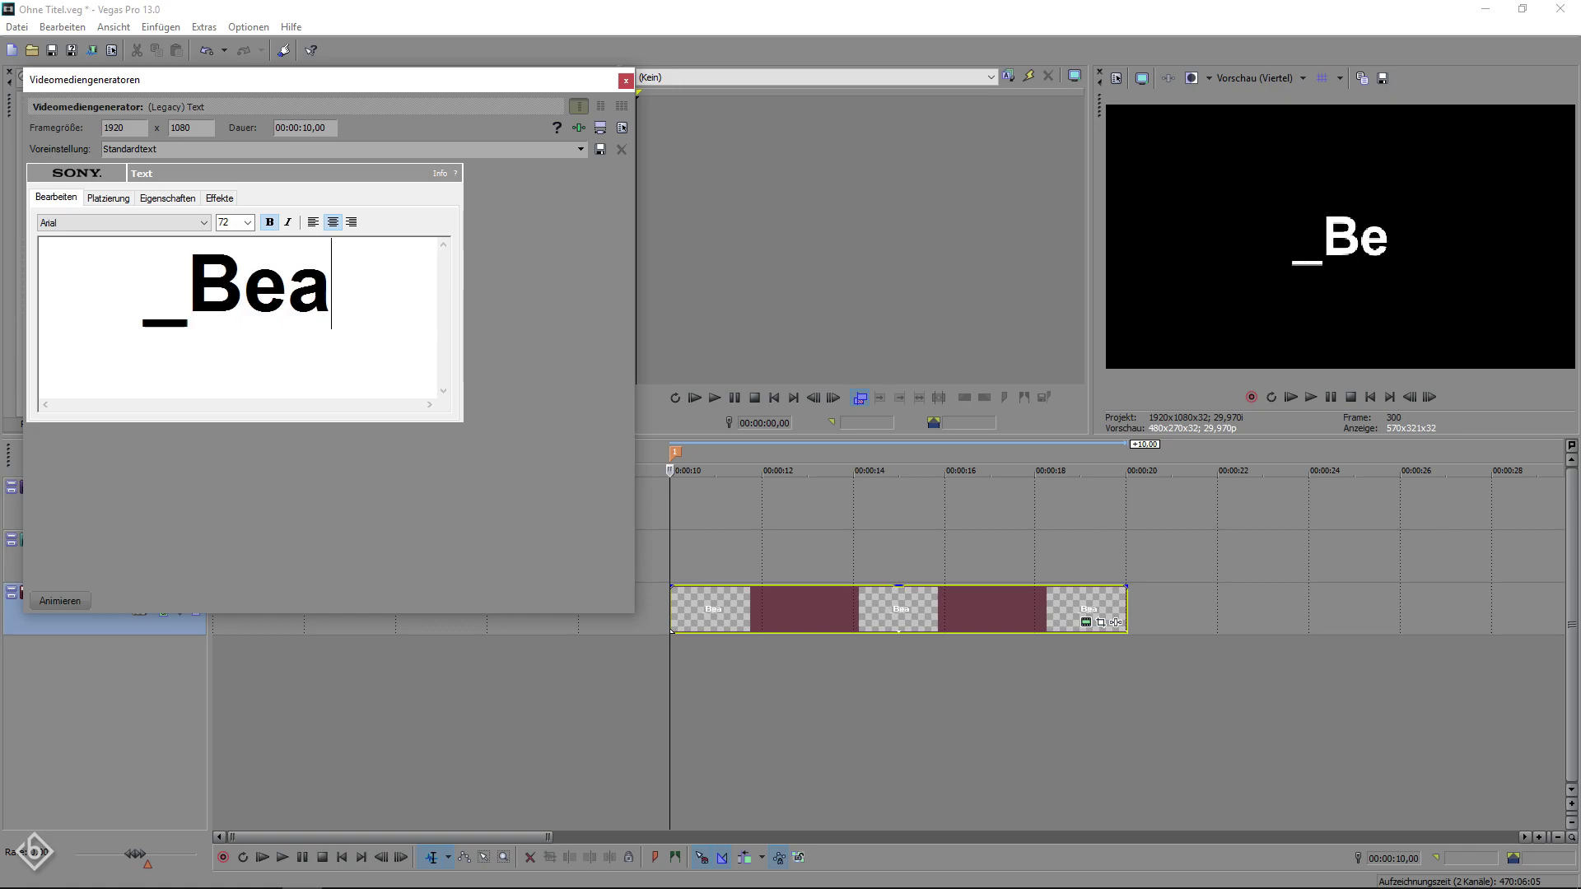
Step: Style the 'Beautiful' text in non-bold orange Barley Script
click(204, 223)
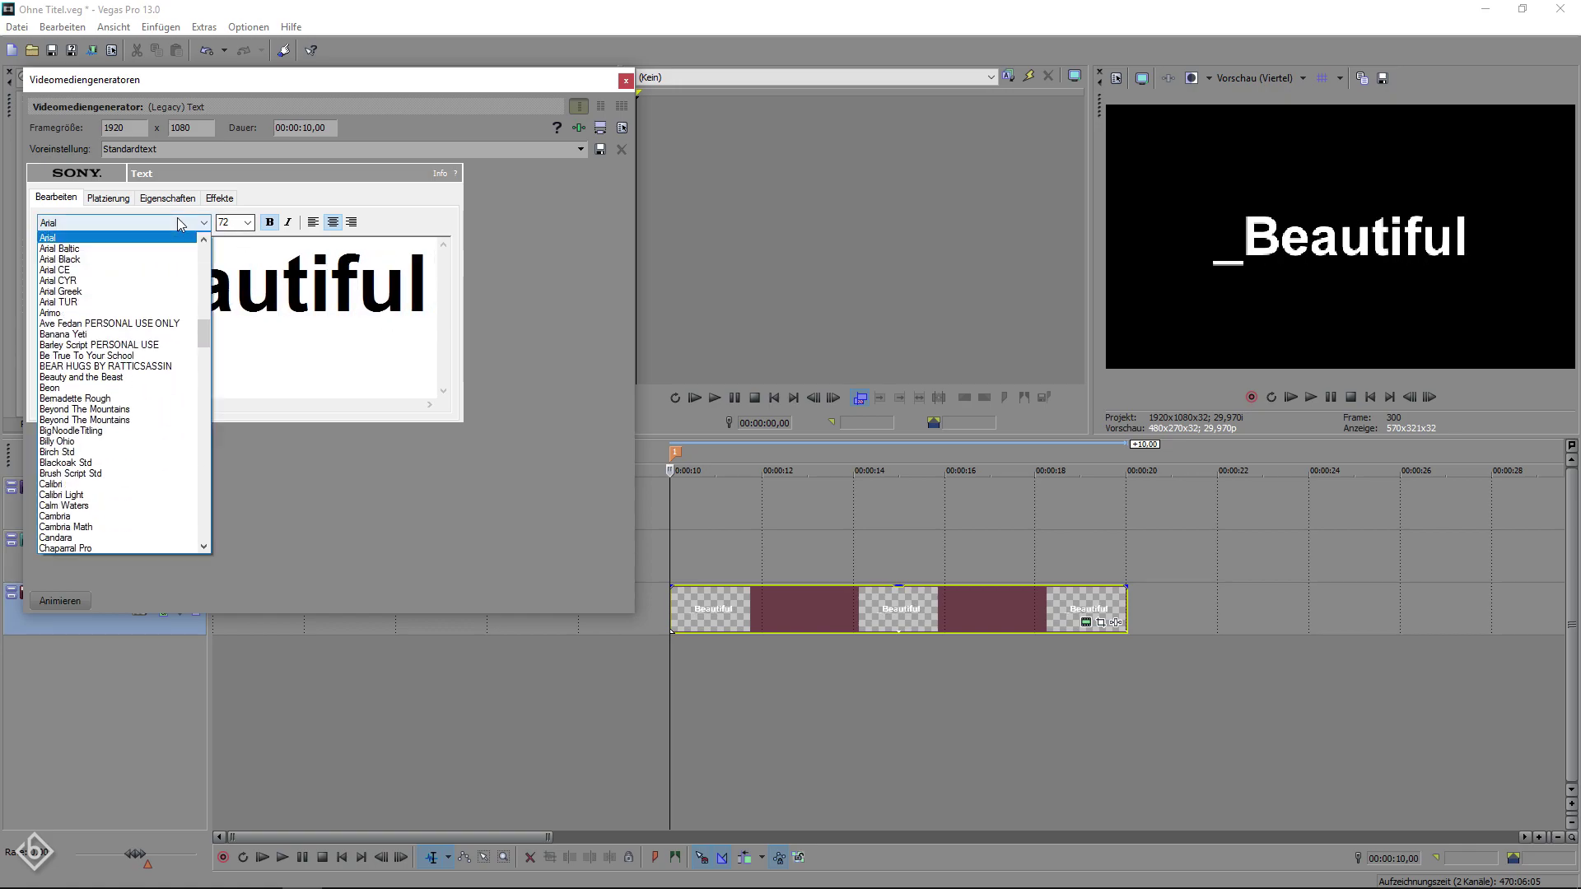
key(Down)
click(122, 345)
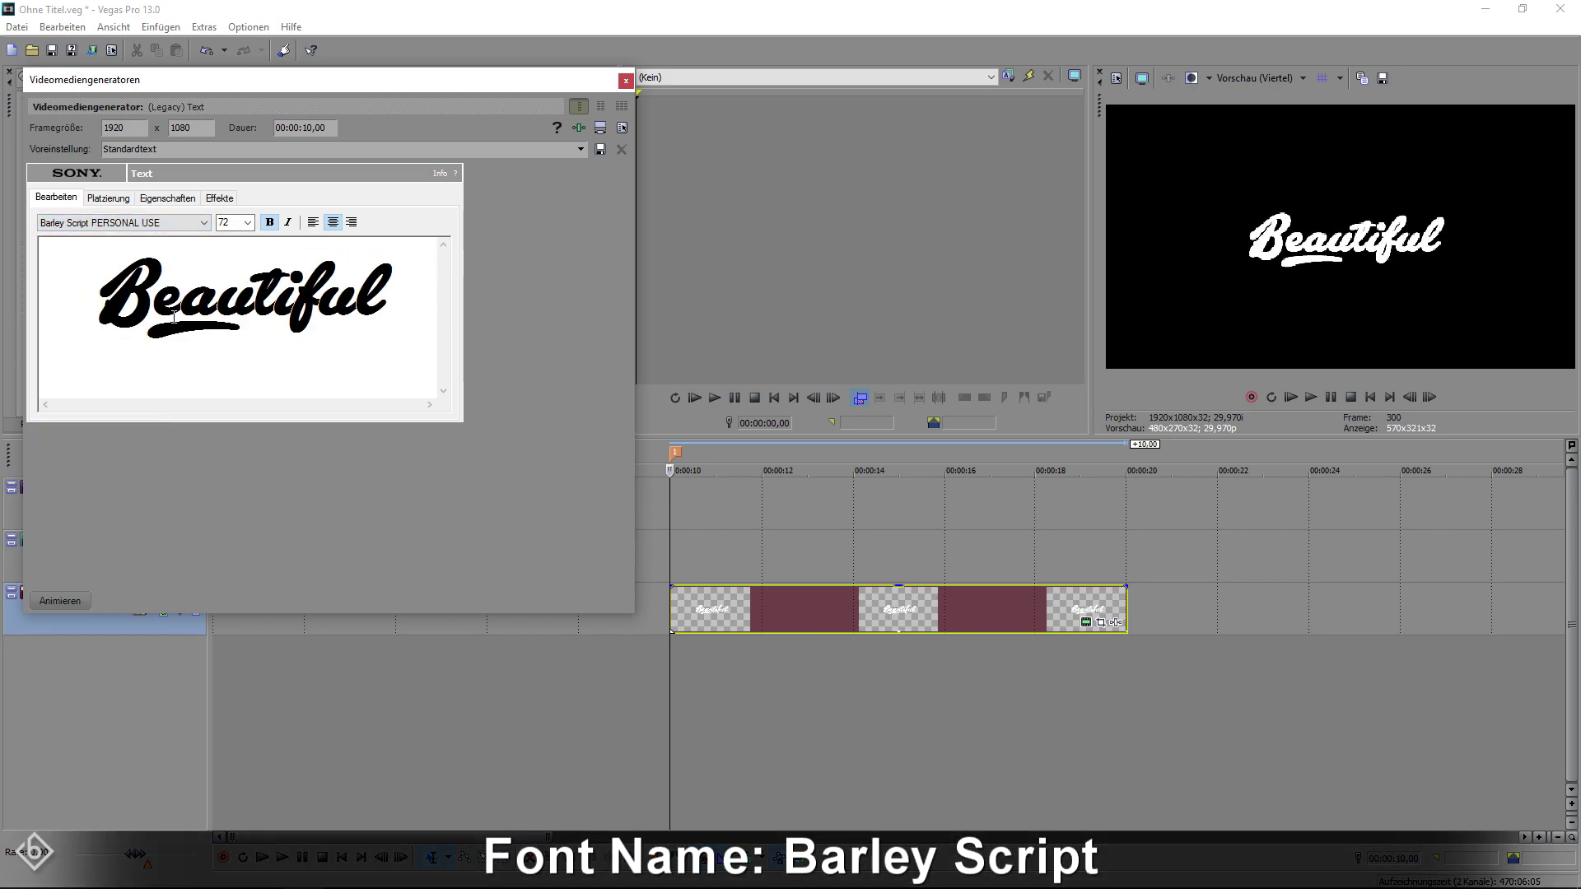
click(270, 224)
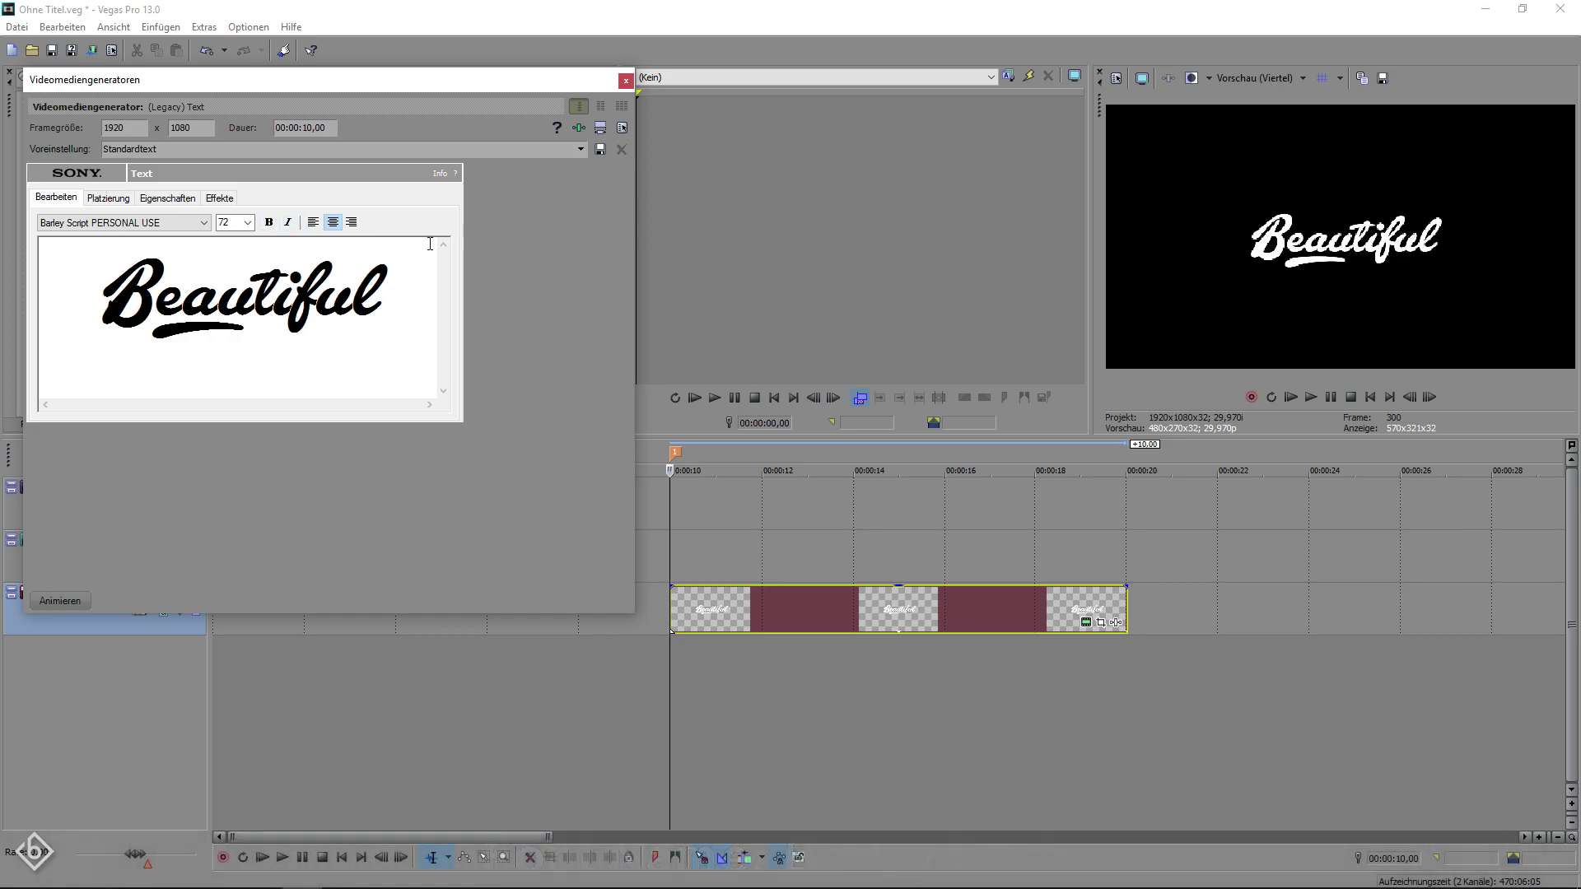
click(107, 199)
click(167, 199)
click(155, 293)
drag(154, 292, 101, 289)
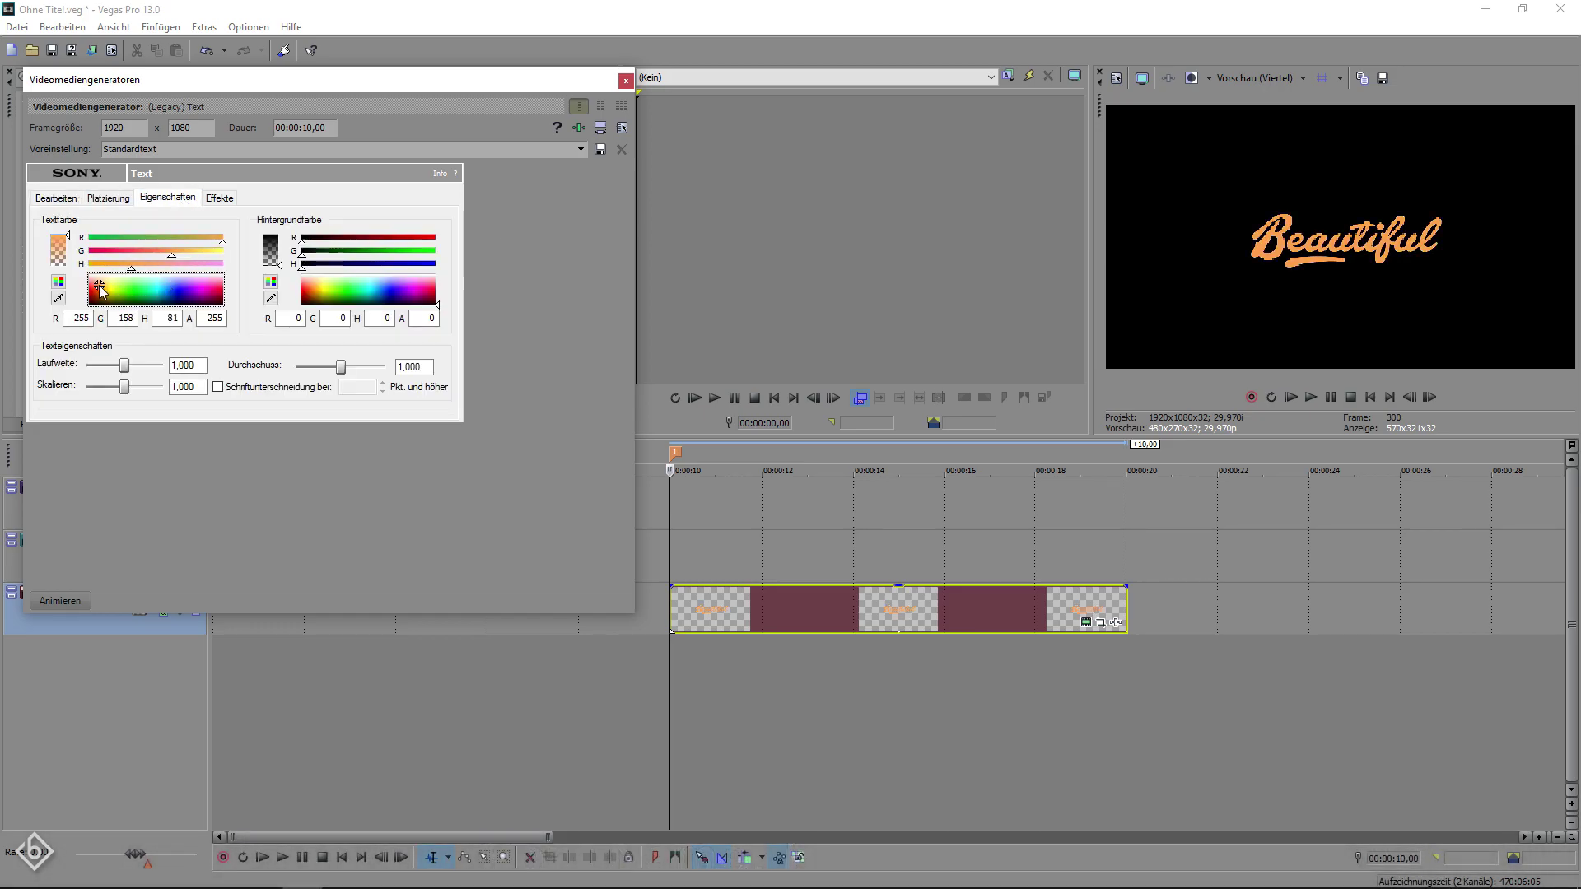
Step: Enable a mask in Event Pan/Crop and draw a thin slanted strip right of the word
click(626, 79)
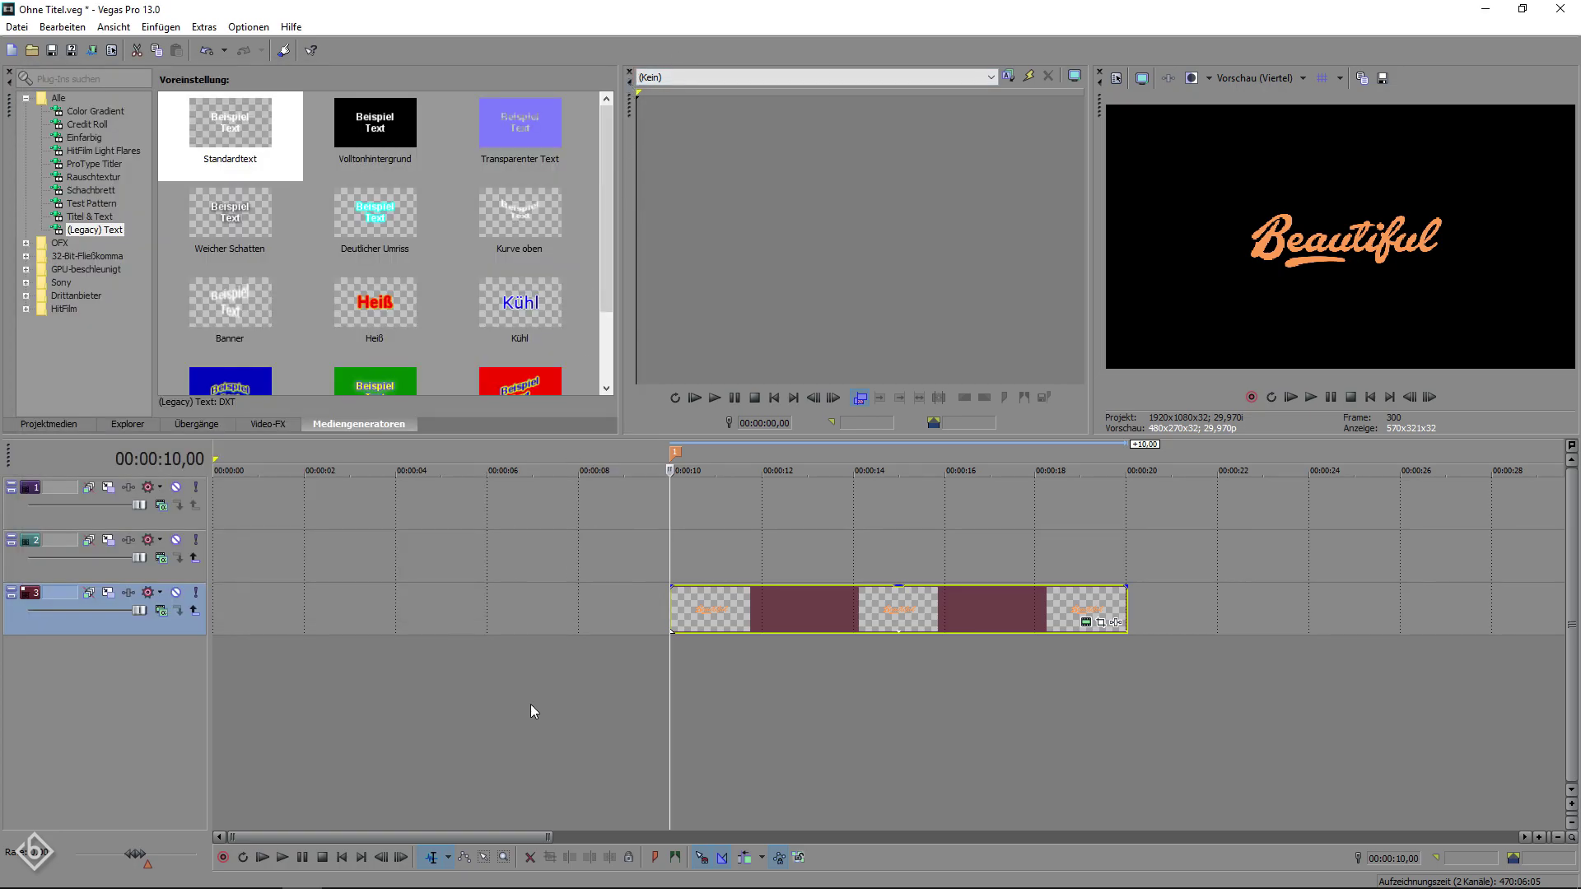
click(1102, 621)
click(86, 704)
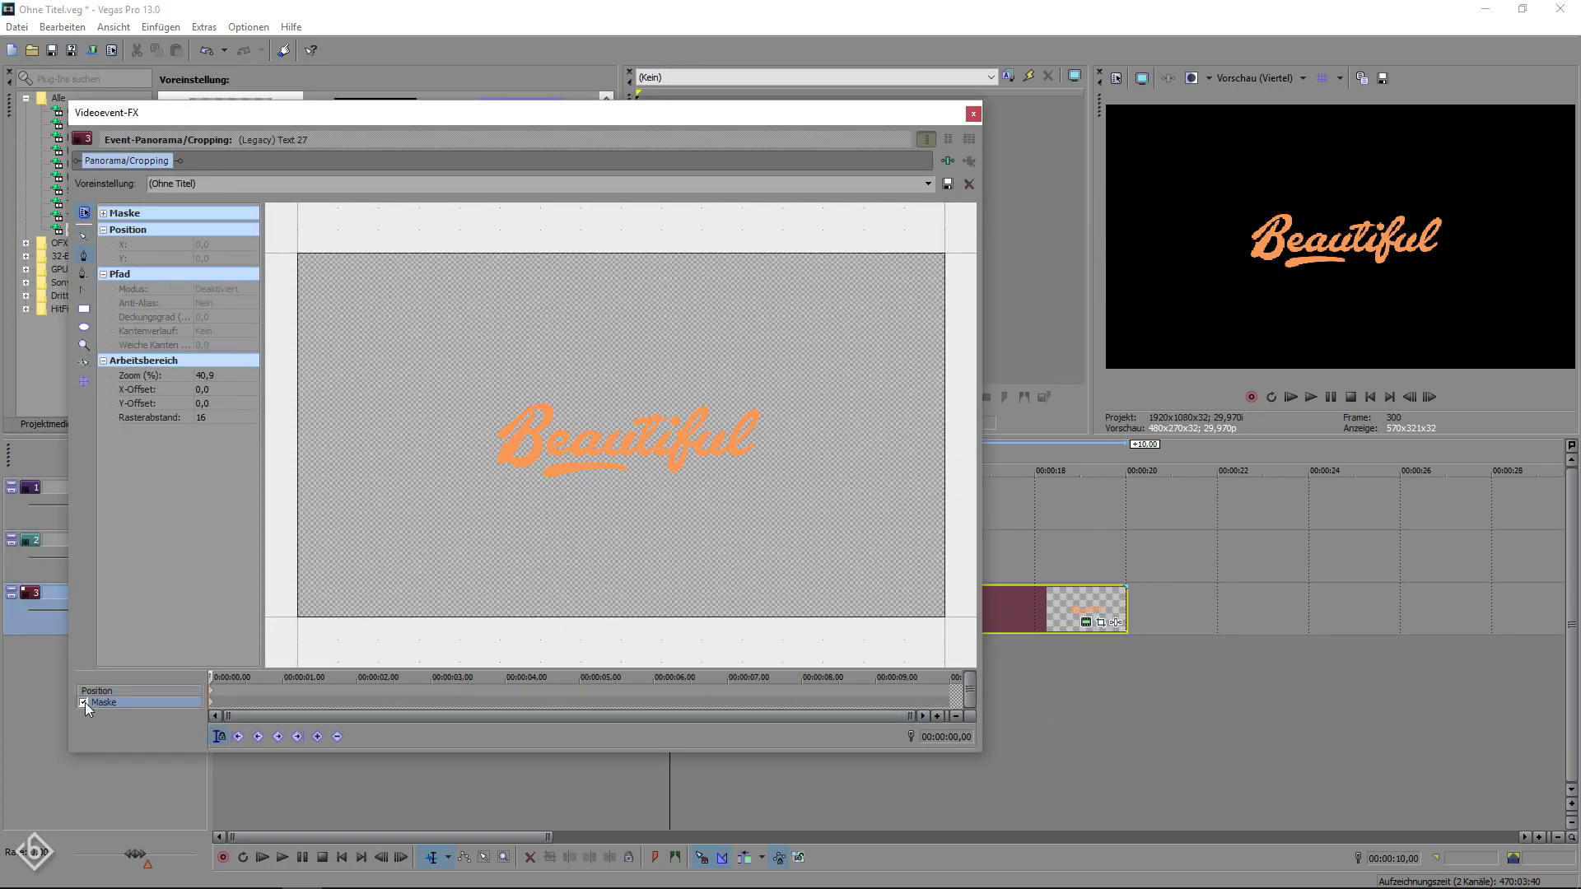
click(782, 393)
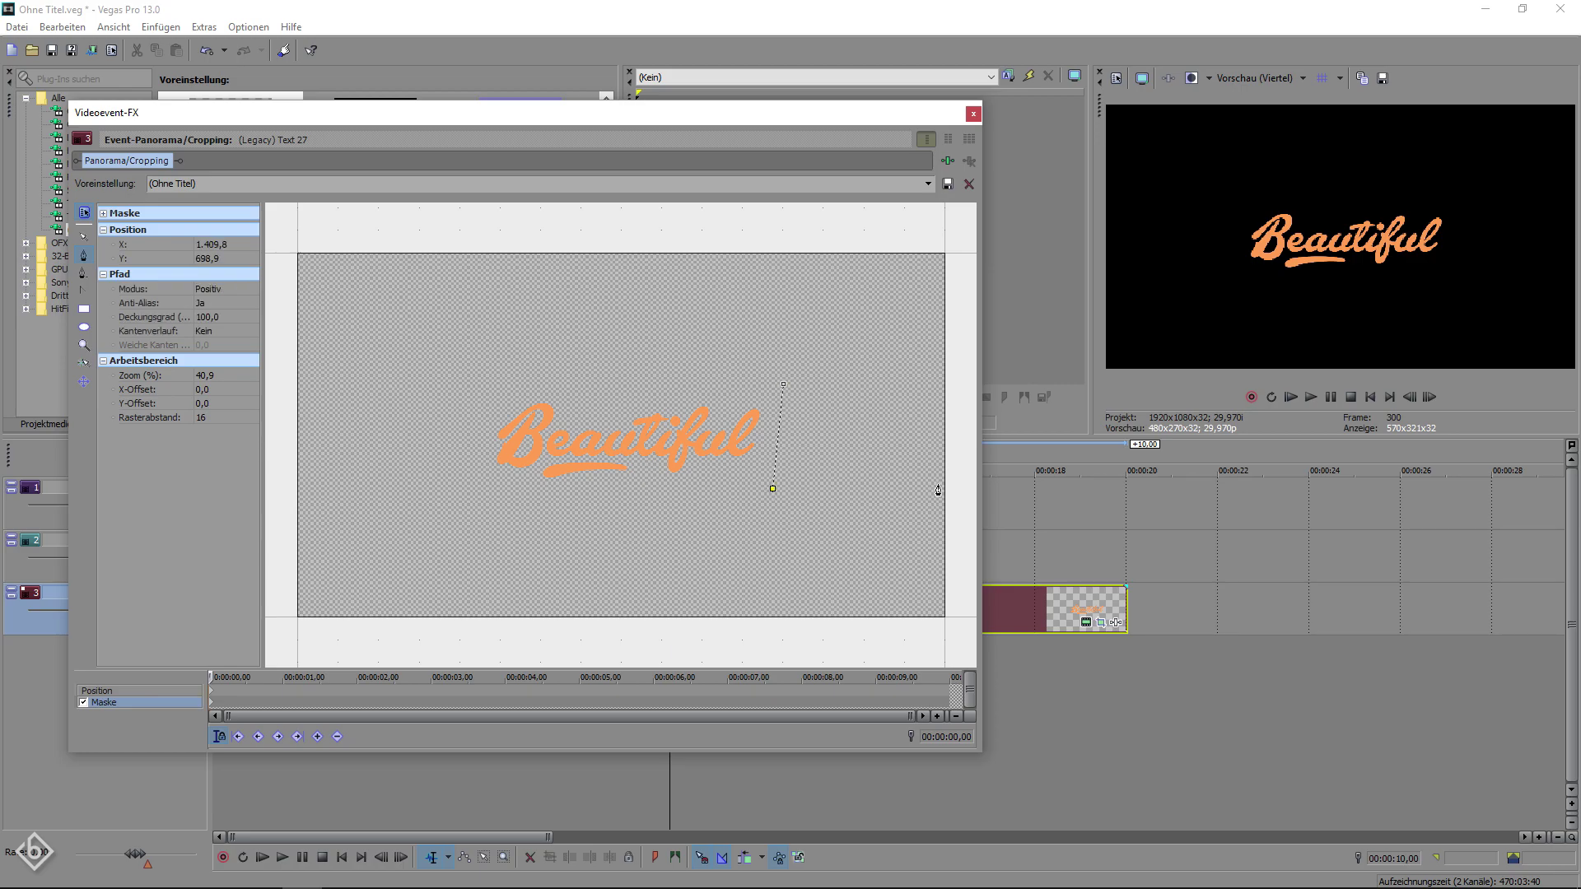
click(828, 378)
click(783, 387)
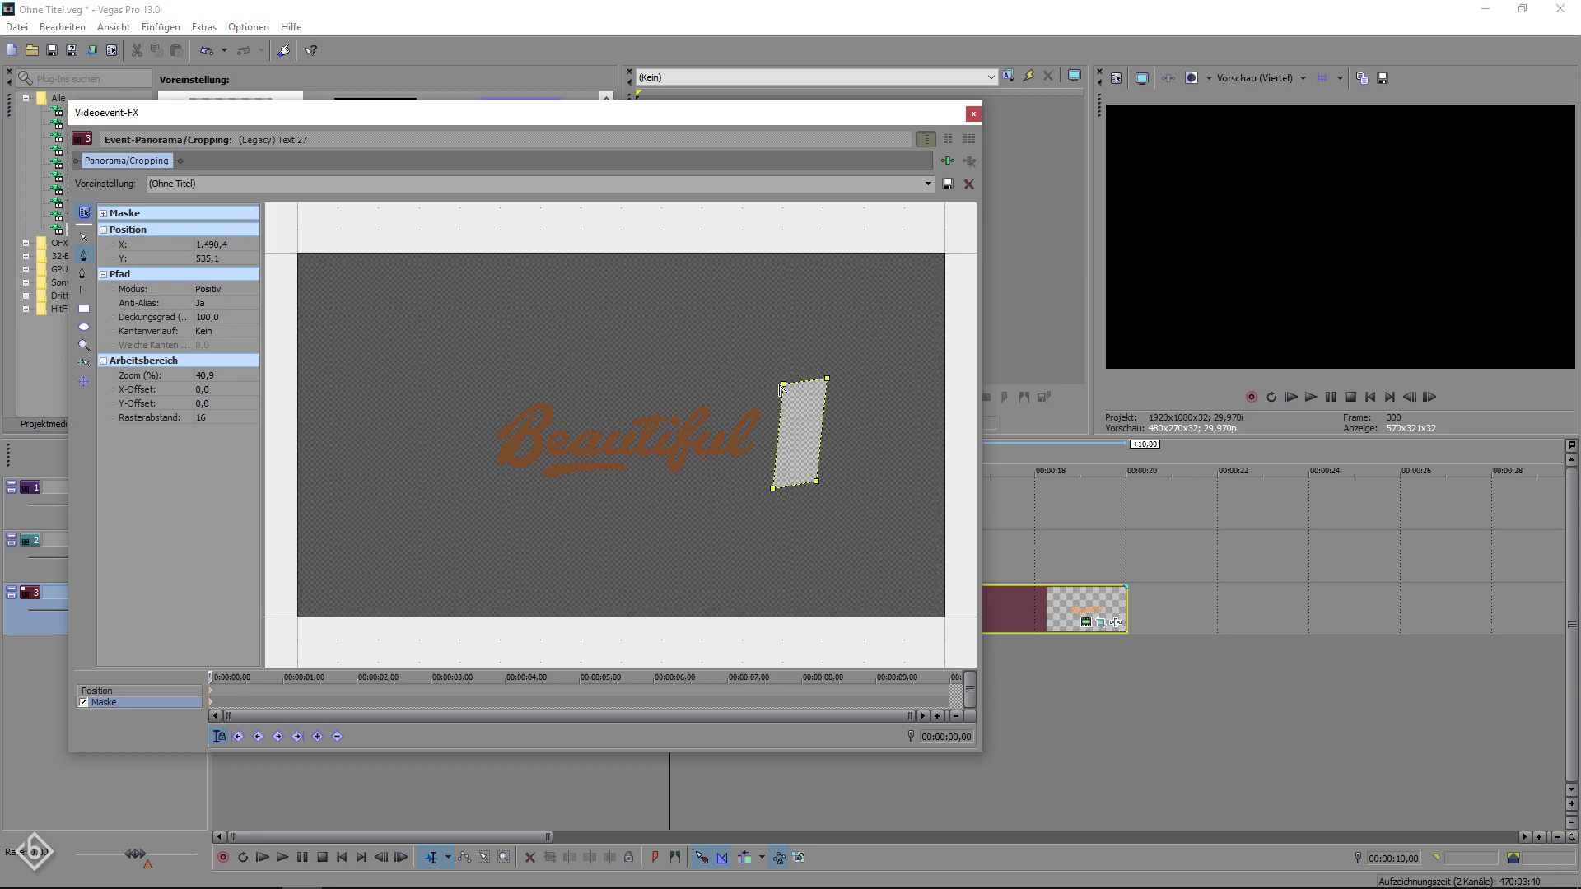
click(83, 239)
scroll(276, 676, up, 5)
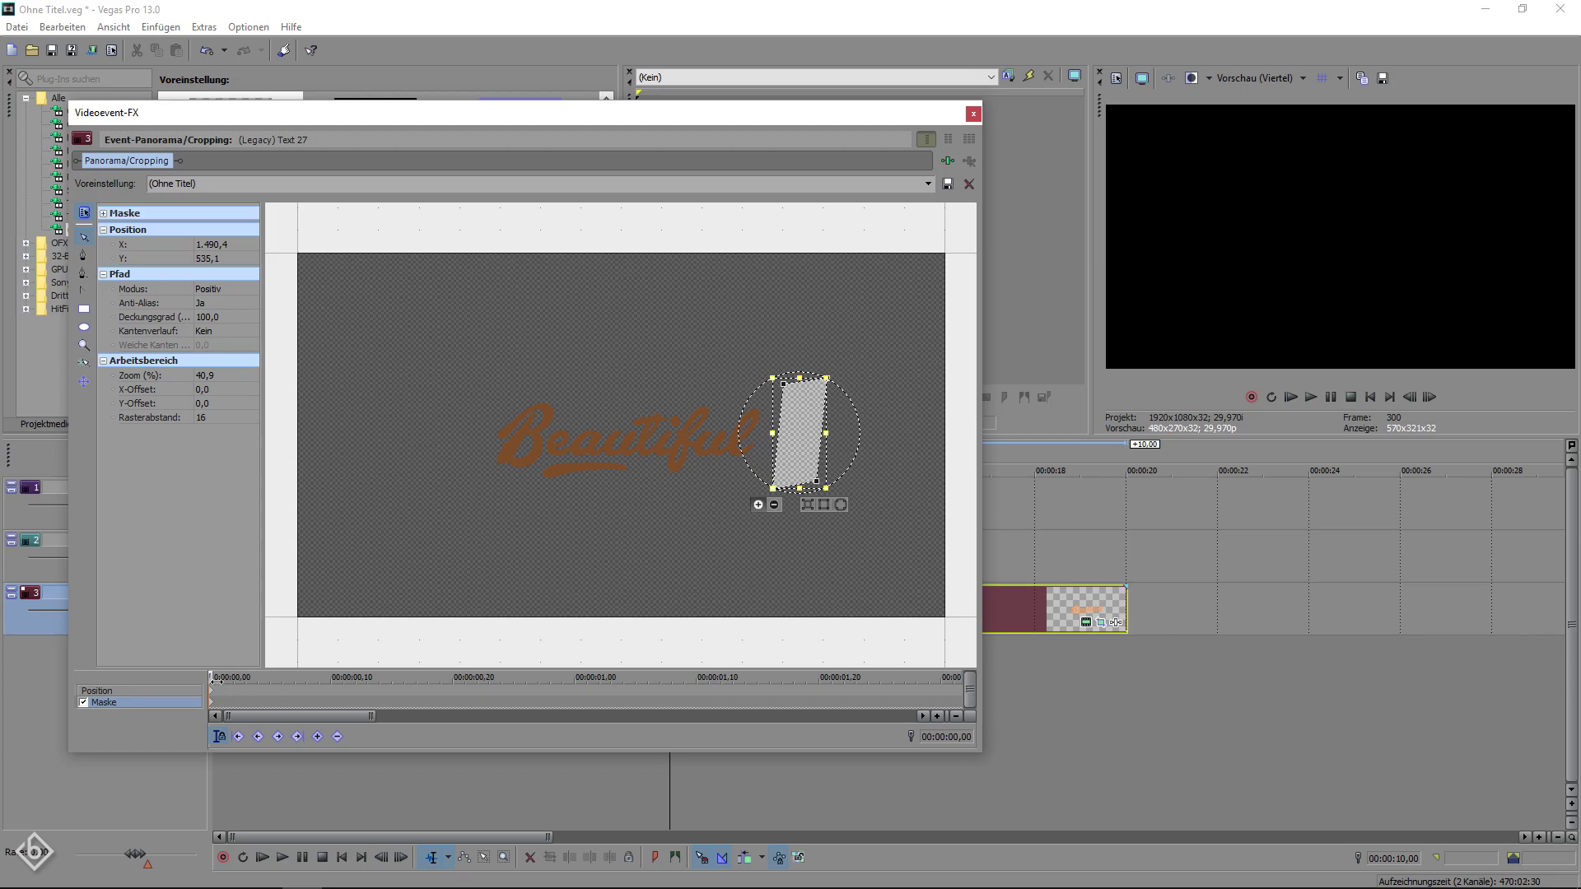
Step: At the 1-second keyframe, widen the mask's left edge to cover all of 'Beautiful'
drag(550, 687, 571, 681)
click(741, 576)
click(781, 428)
key(Left)
key(Left)
key(Left)
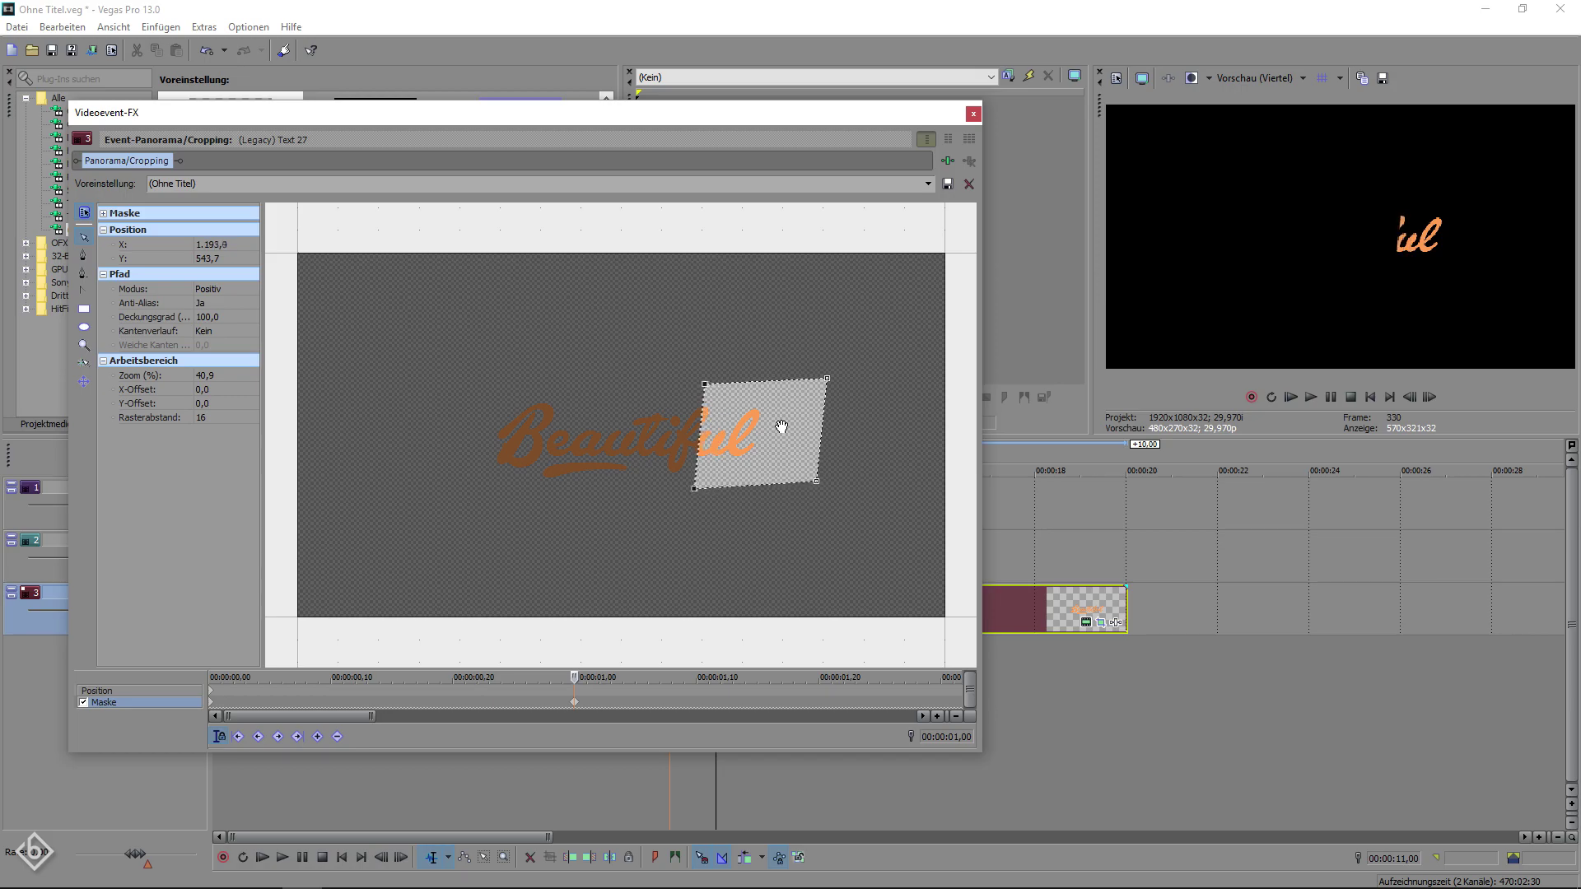
key(Left)
key(Left)
key(Left)
key(Left)
key(Left)
key(Left)
key(Left)
key(Left)
key(Left)
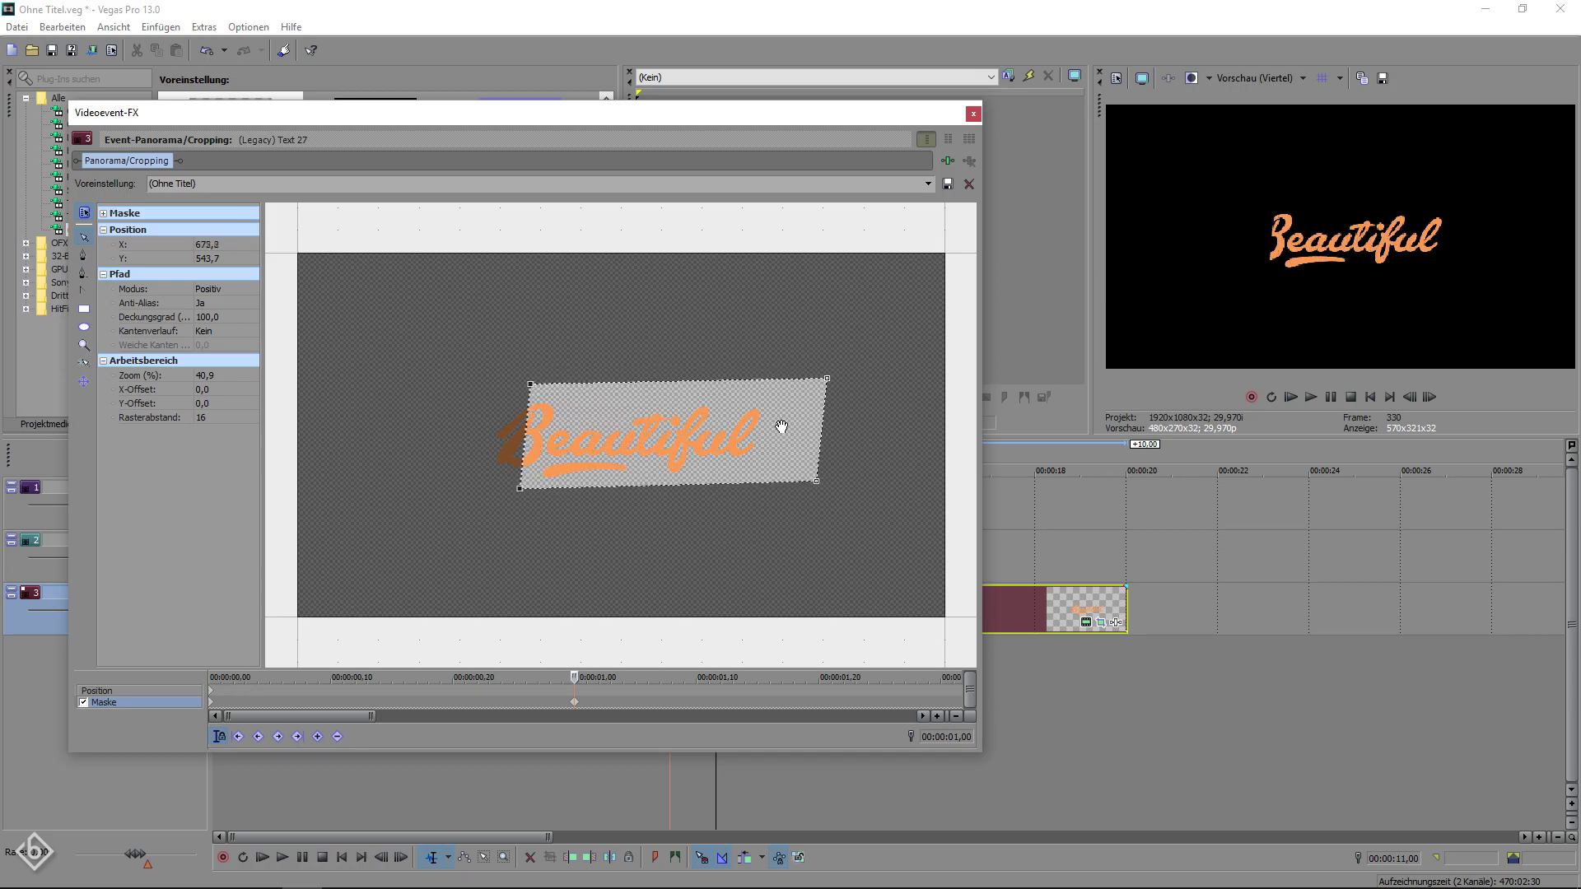
key(Left)
key(Left)
key(Left)
key(Left)
key(Left)
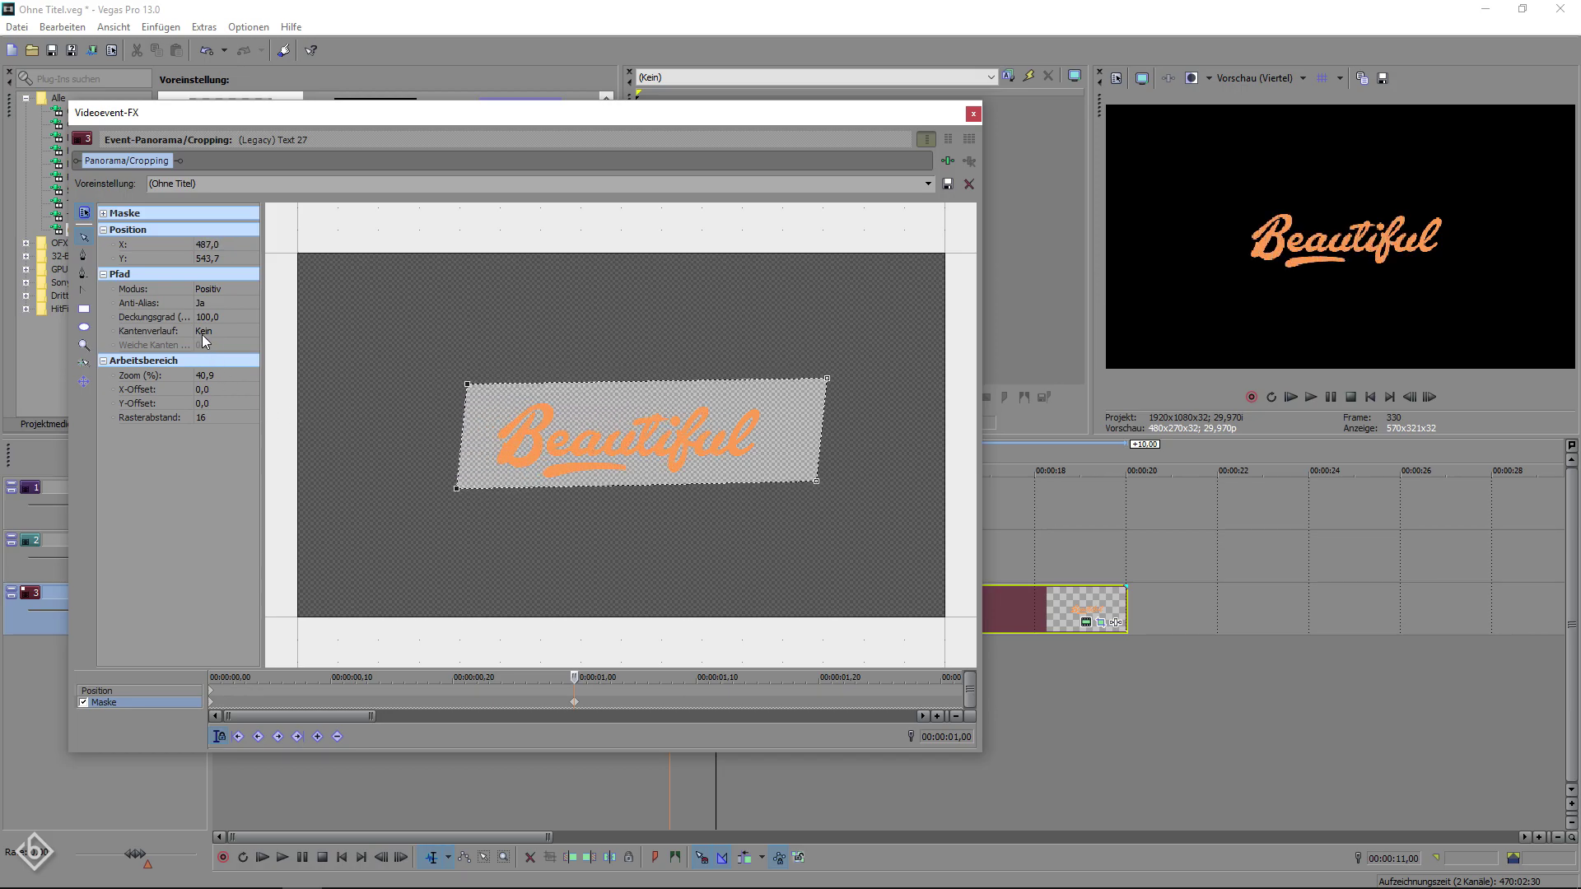
Step: Turn on mask edge feathering and increase its softness, then preview
click(205, 331)
click(208, 350)
drag(224, 342, 222, 354)
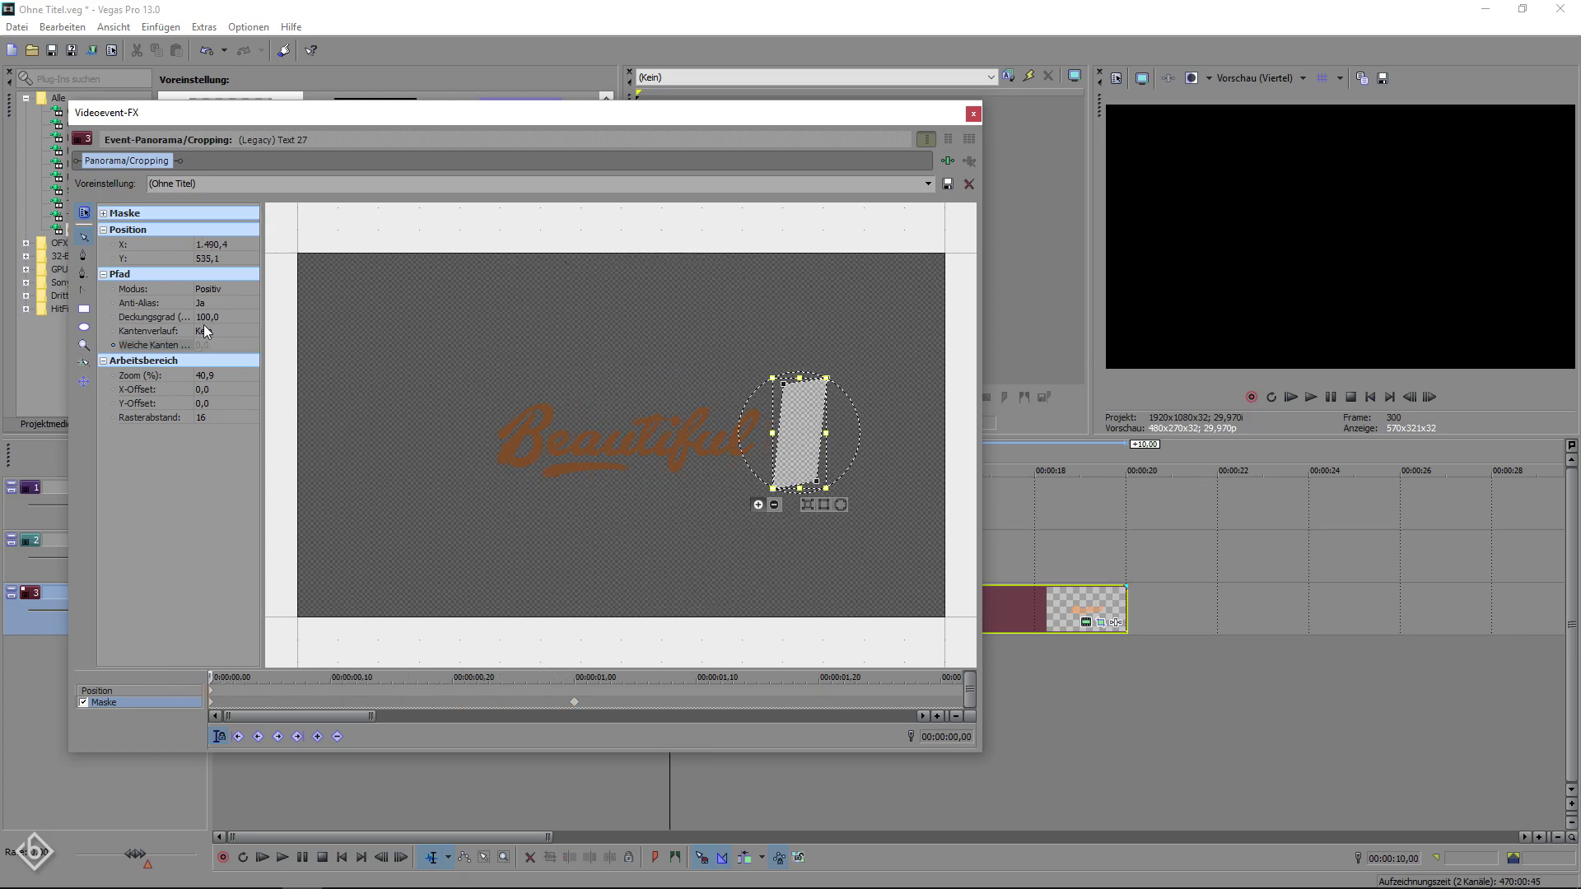
click(209, 331)
click(217, 359)
click(239, 341)
drag(762, 520, 772, 520)
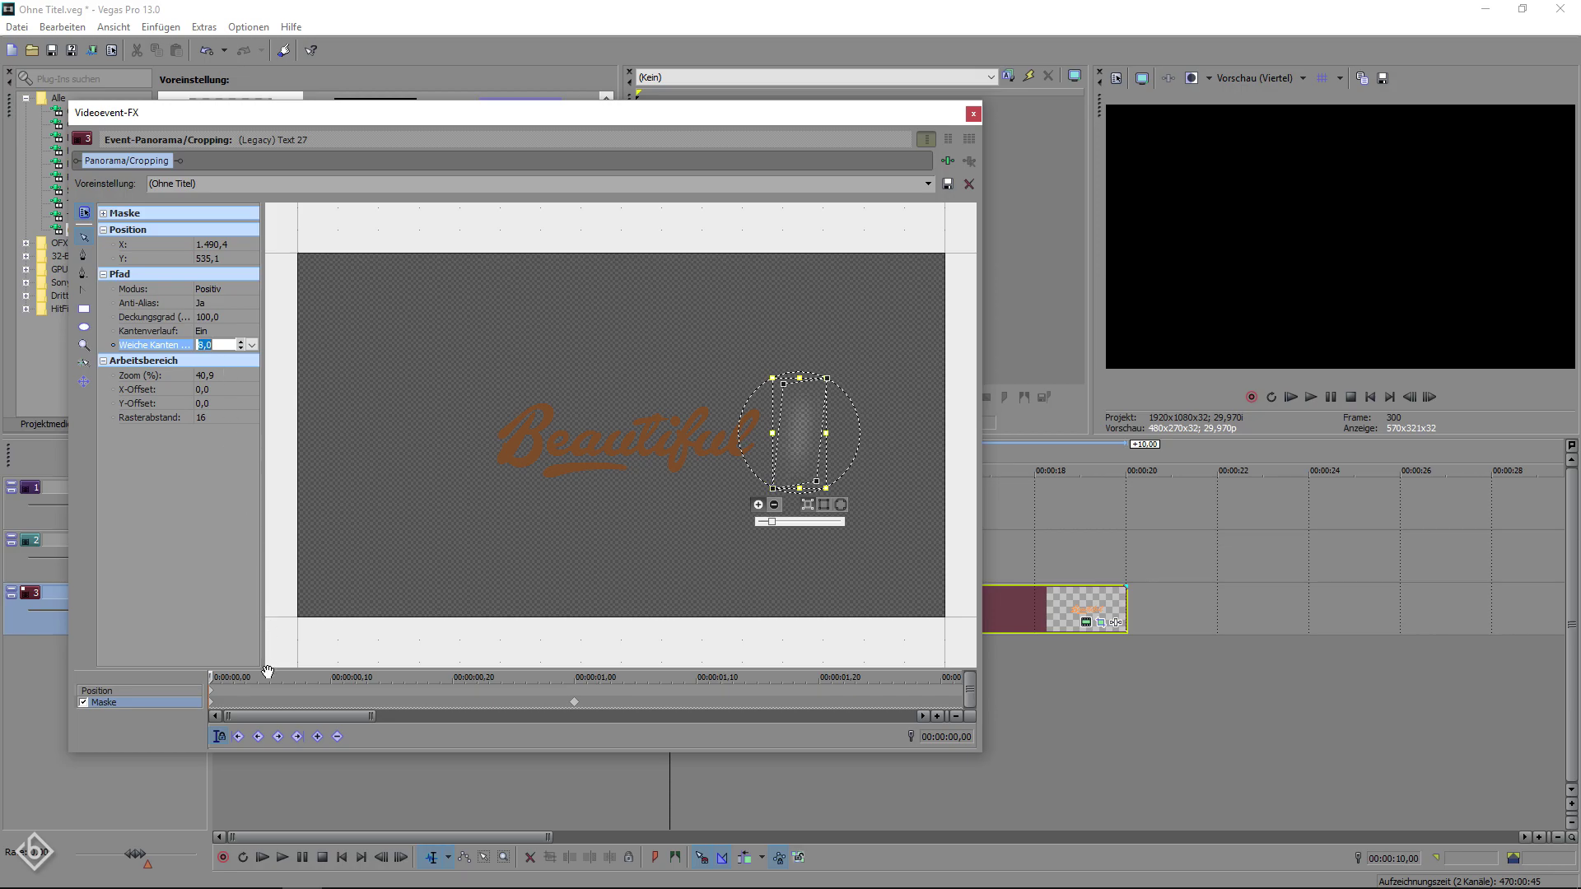
key(space)
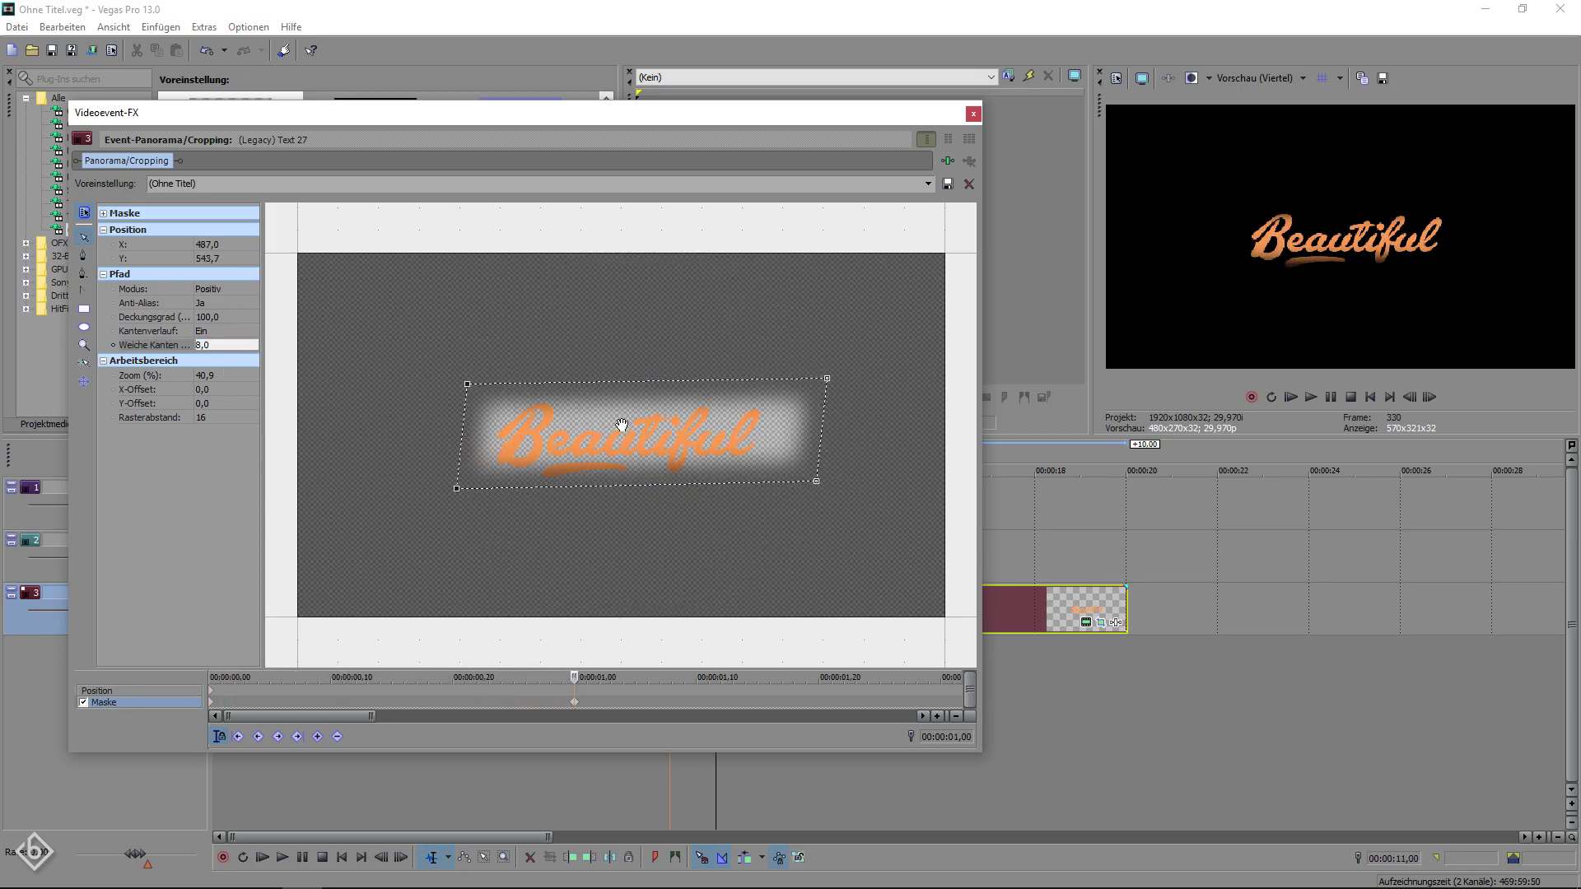
Step: Enlarge the mask taller and wider to softly frame the whole word, then preview
drag(609, 383, 608, 350)
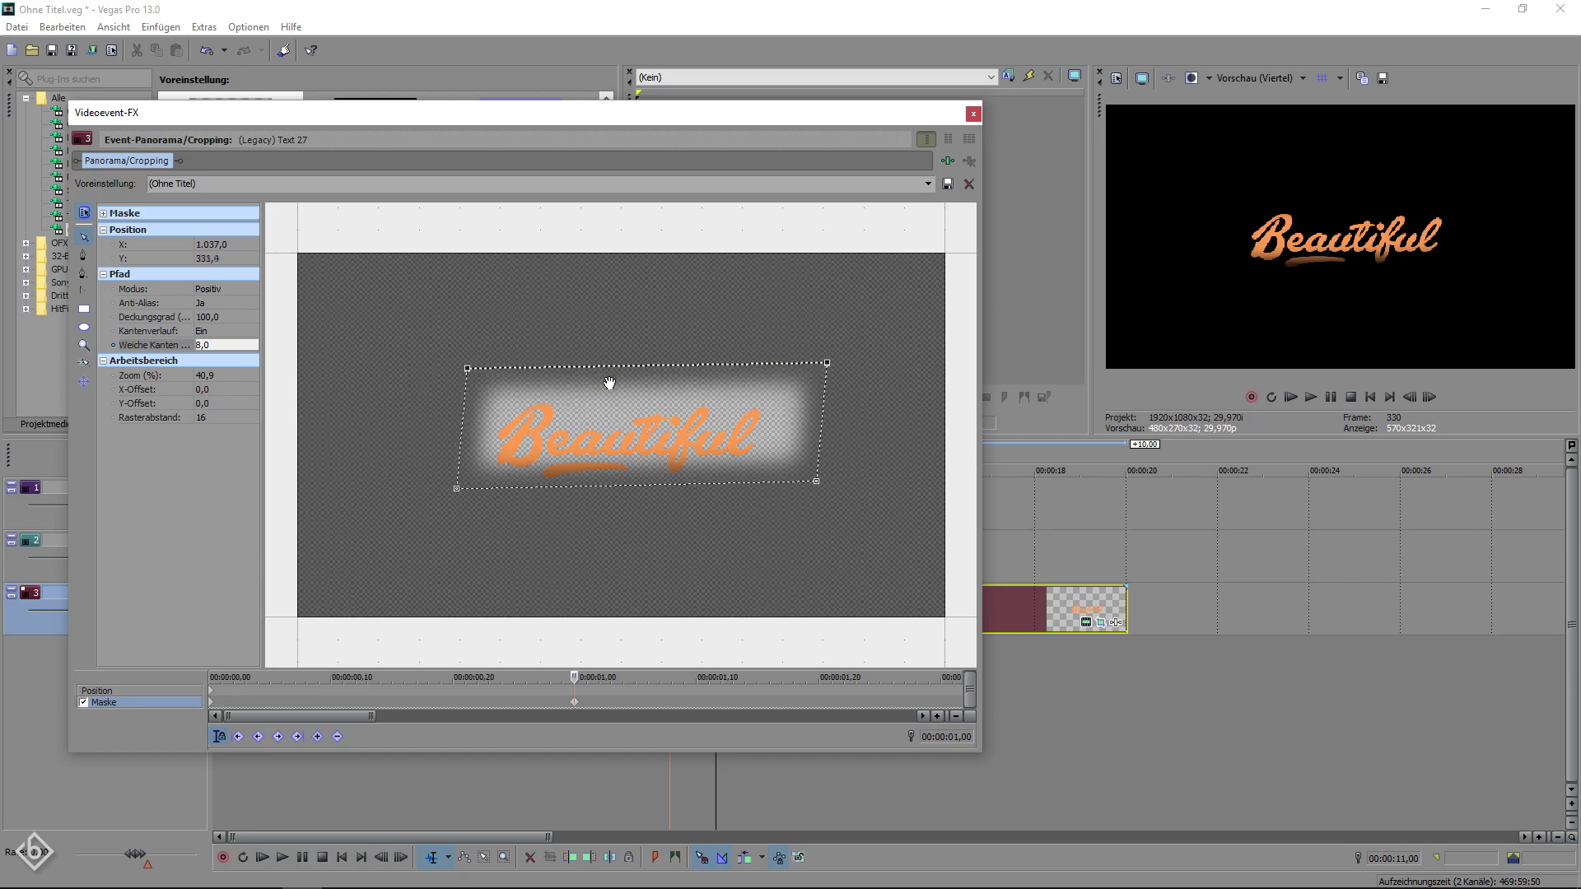
drag(616, 488, 615, 500)
key(space)
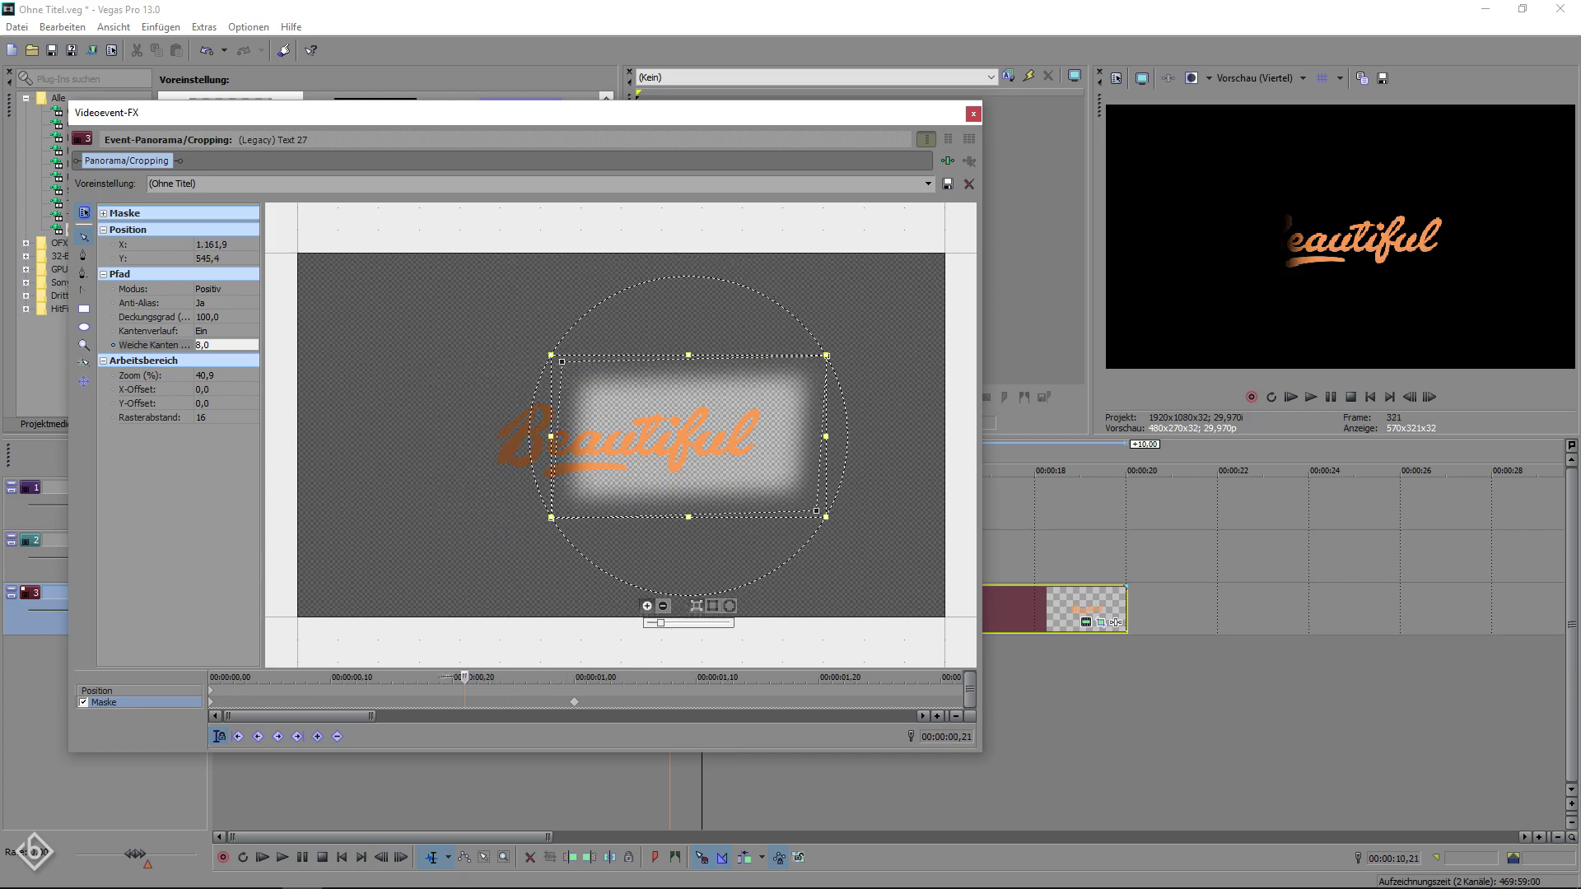
click(801, 433)
drag(797, 485, 797, 514)
drag(805, 380, 805, 353)
key(space)
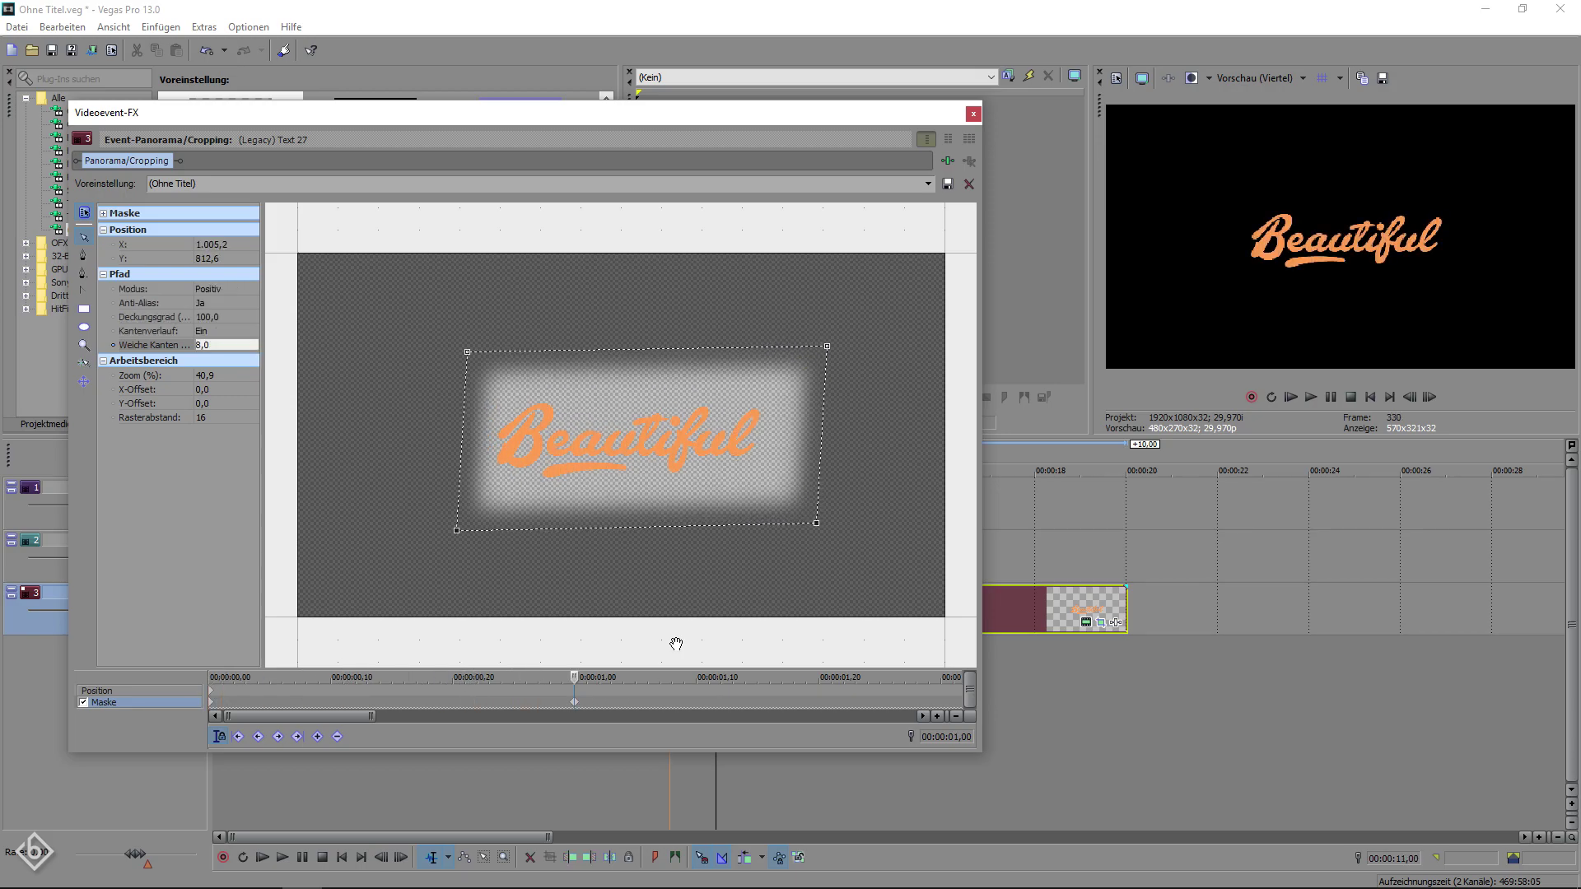
Step: Copy the orange text event and paste an offset copy onto track 2
click(974, 116)
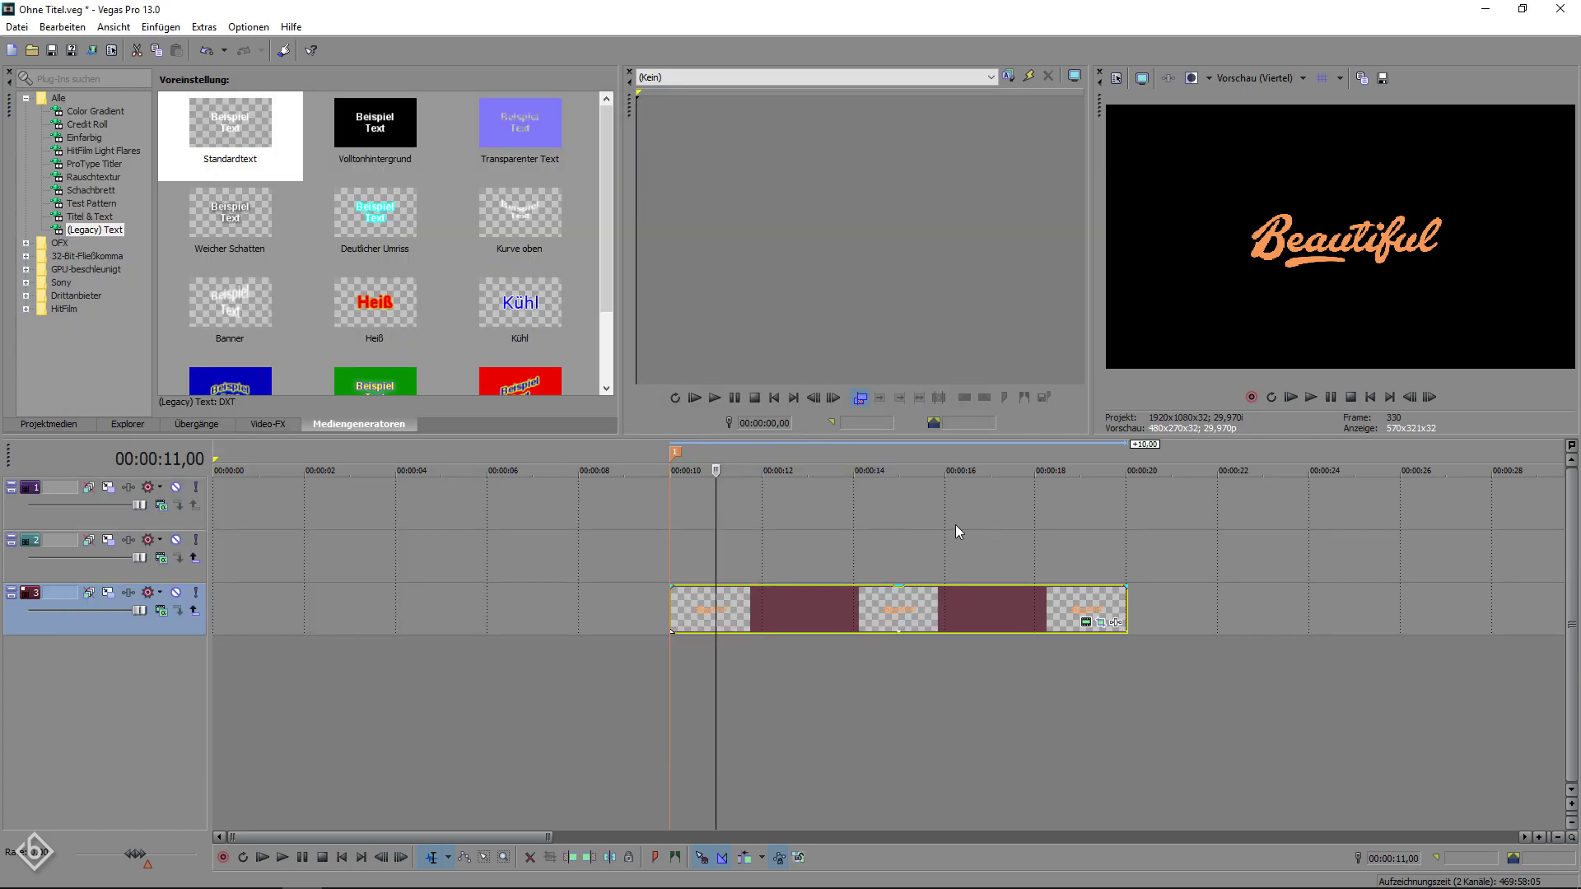
right_click(775, 611)
click(814, 251)
click(700, 544)
right_click(700, 544)
click(742, 563)
click(905, 376)
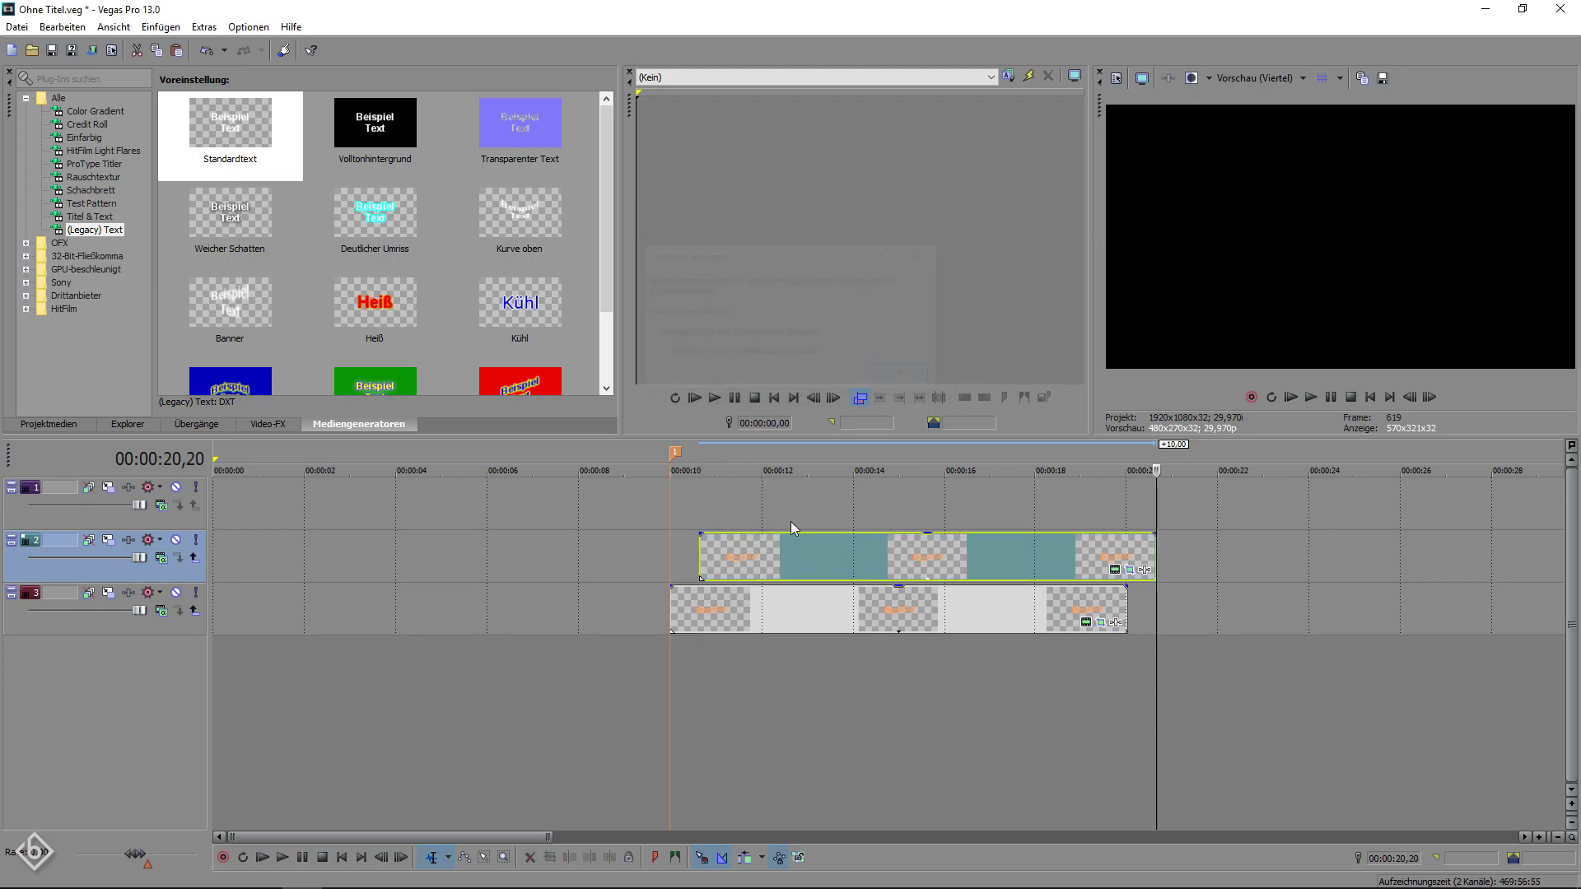
Step: Paste another copy onto track 1 and colour it blue
click(757, 496)
key(ctrl+v)
click(904, 377)
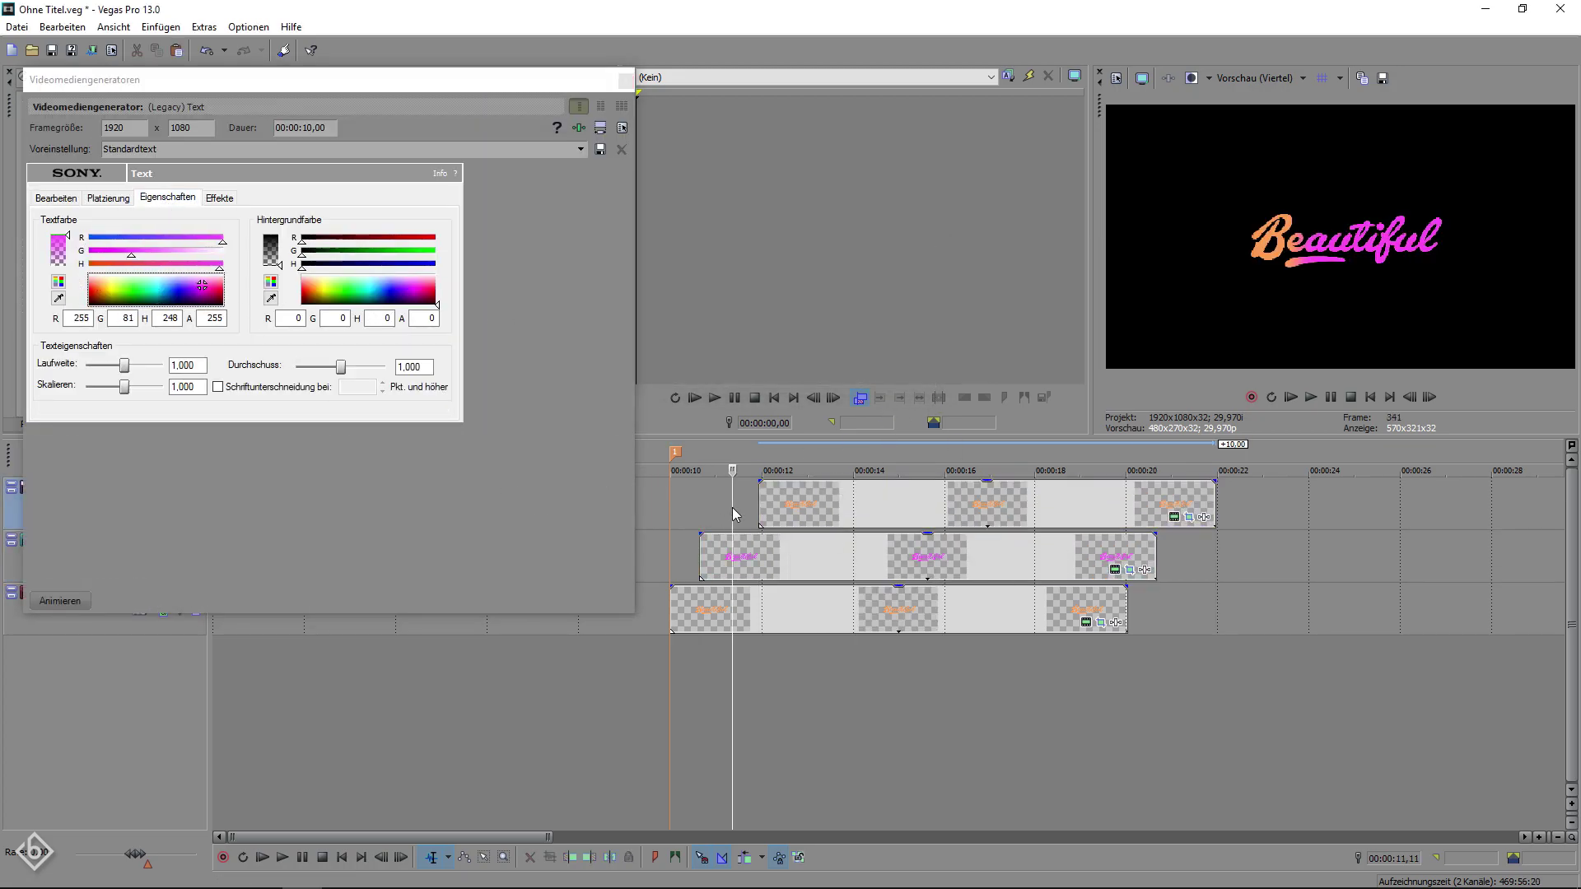
click(169, 294)
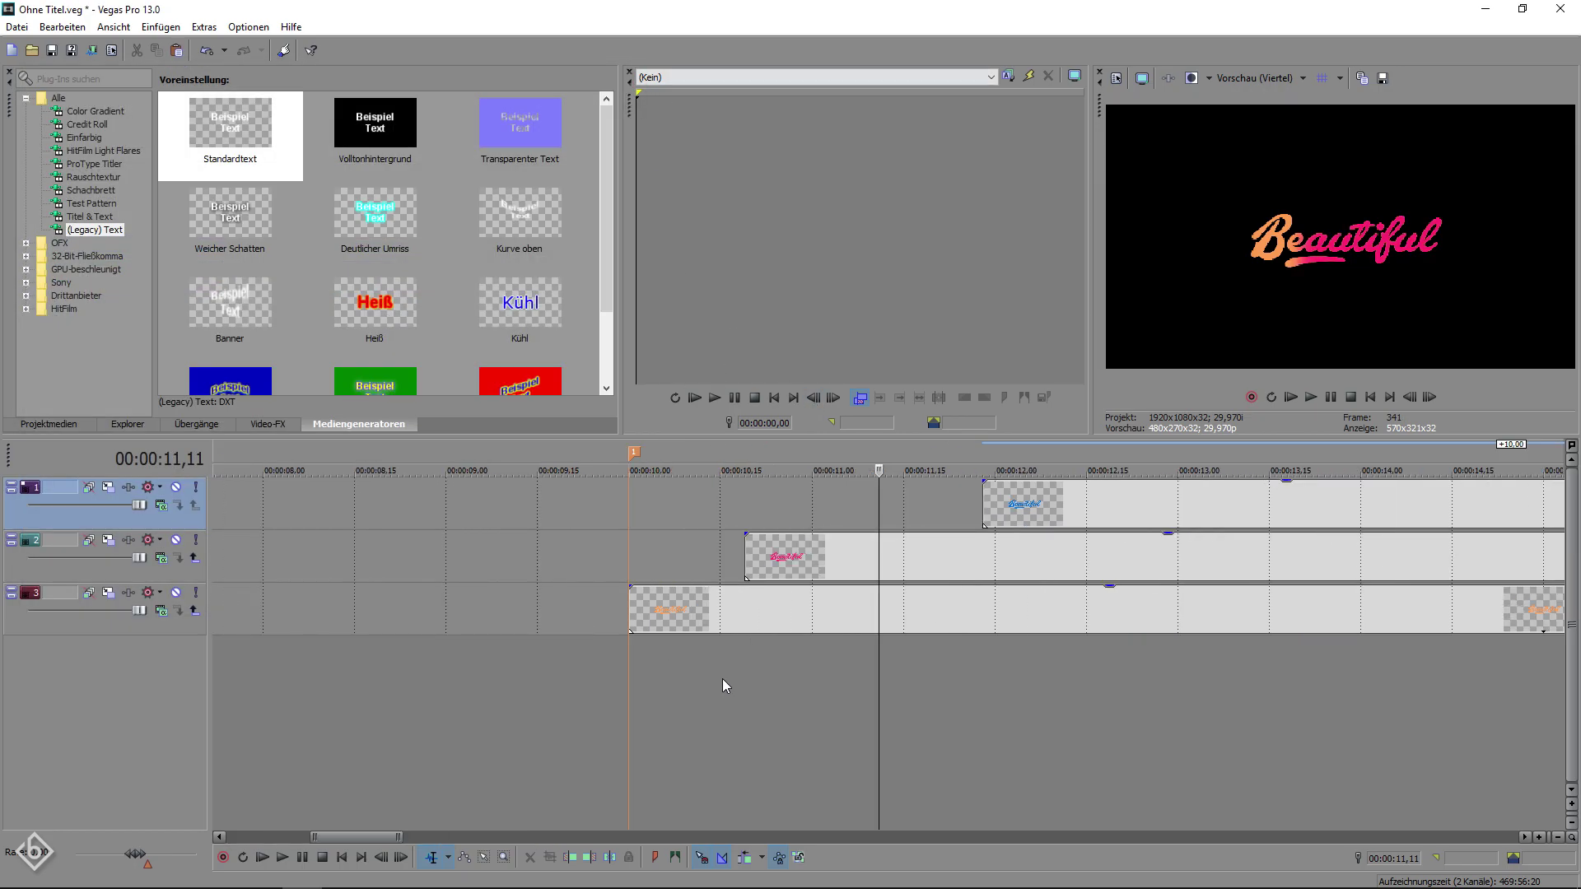
Step: Move the blue track 1 copy to start just after pink, and play back the stagger
click(630, 663)
scroll(694, 693, up, 3)
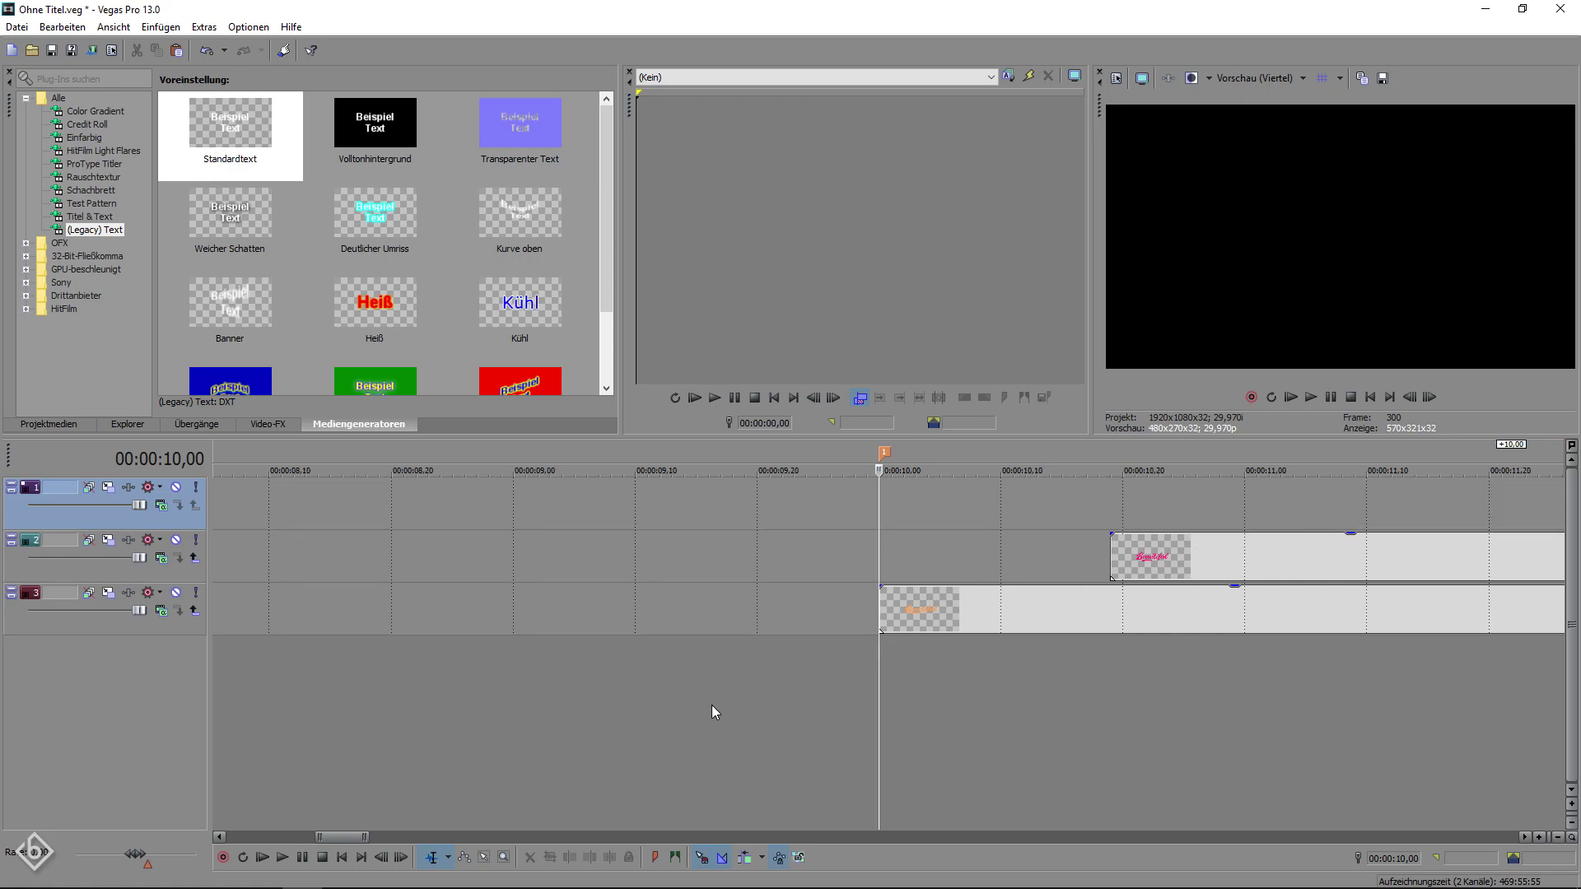
key(space)
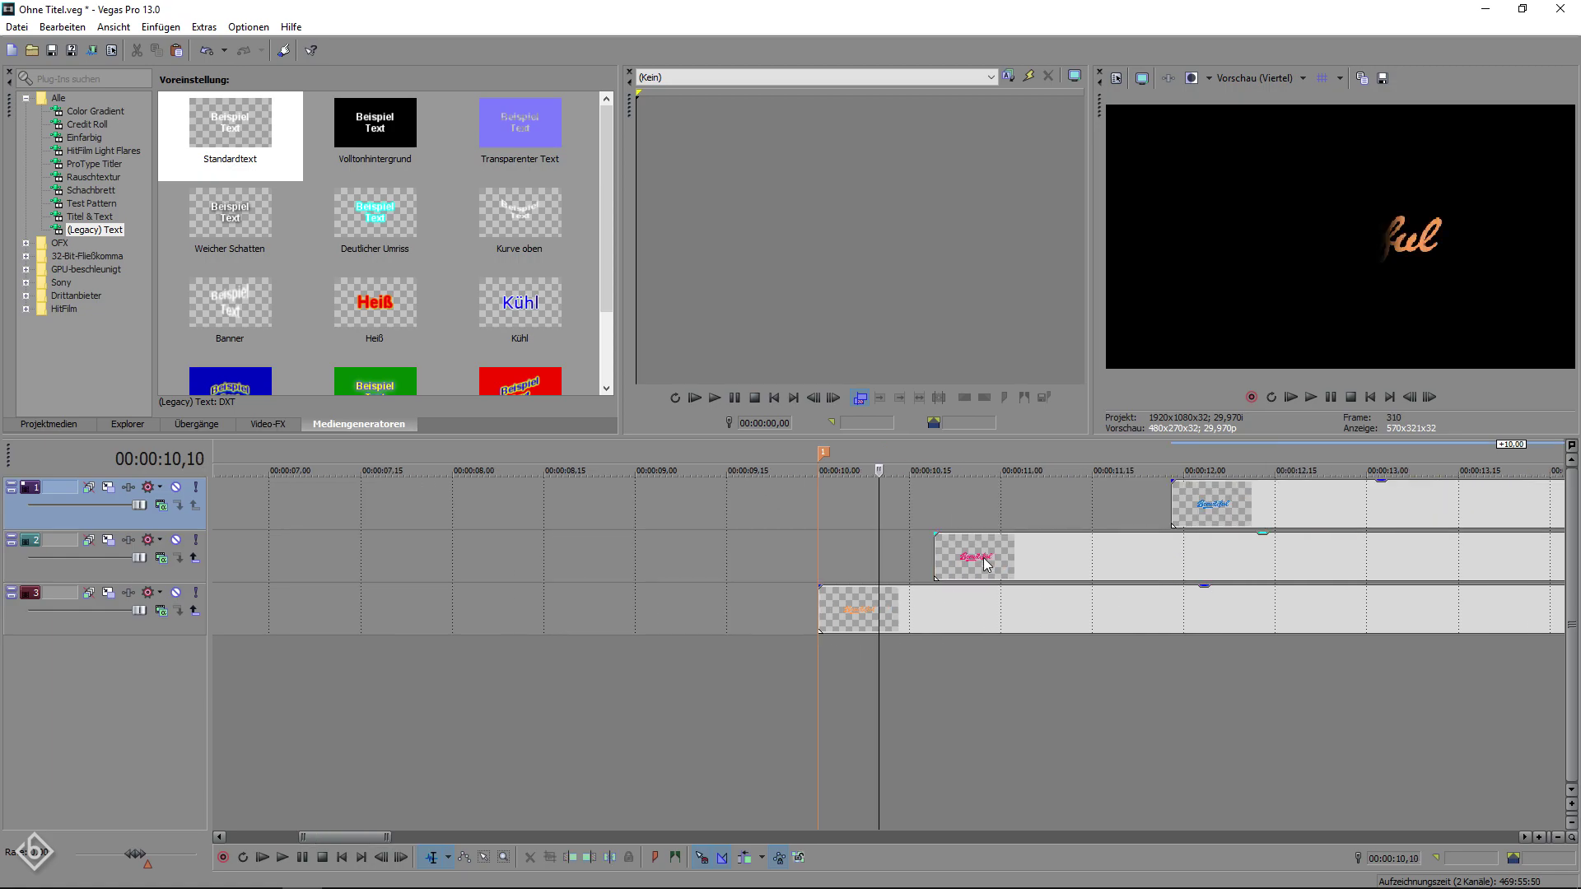
click(964, 557)
scroll(999, 613, up, 2)
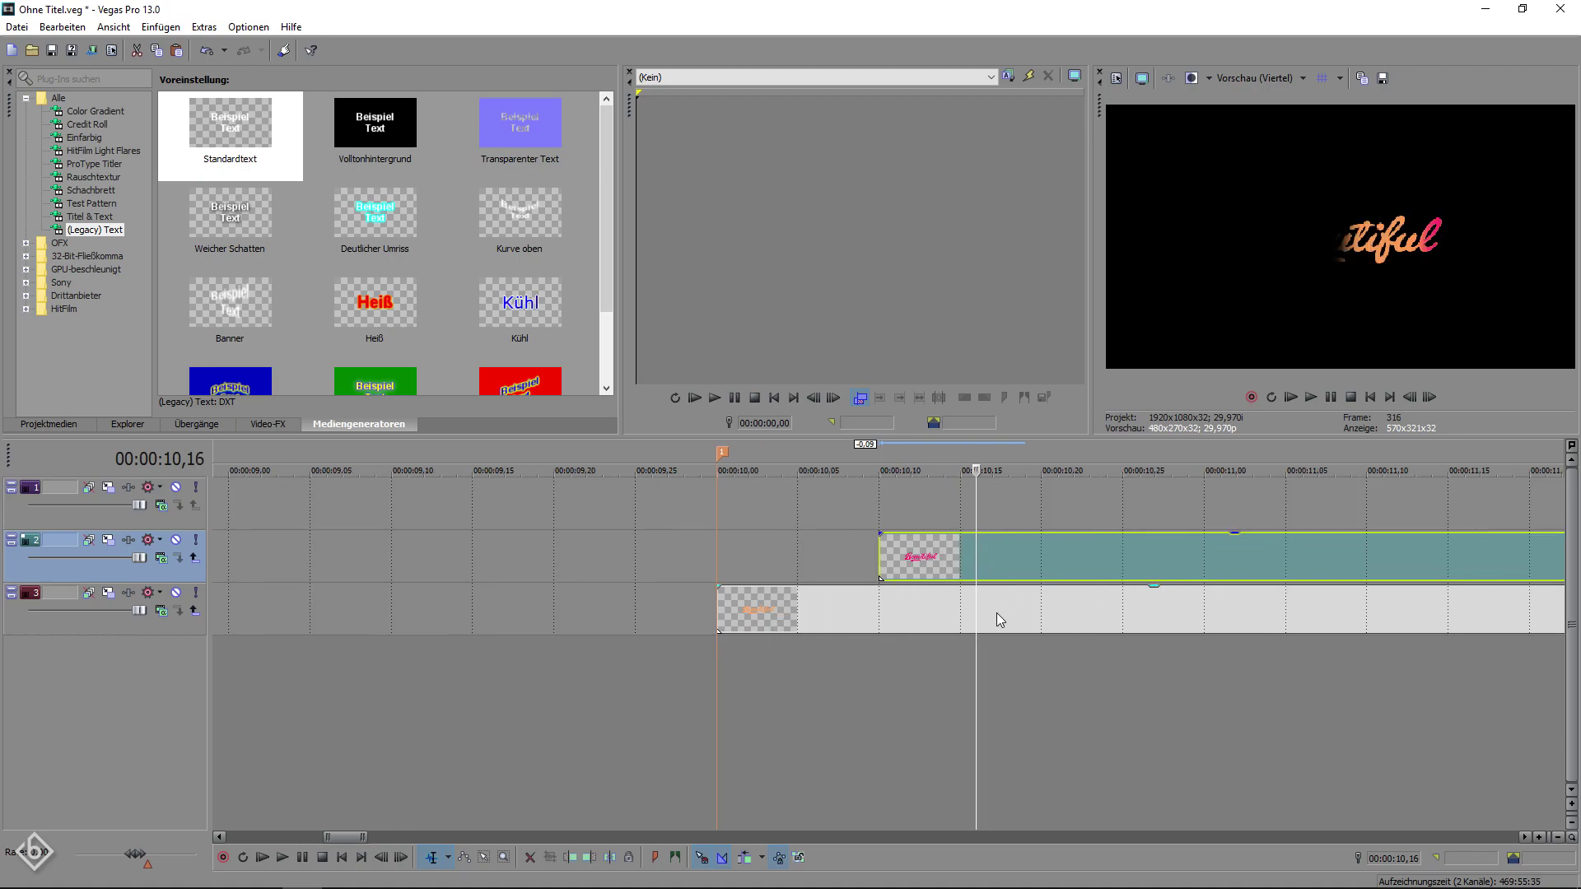
key(ctrl+v)
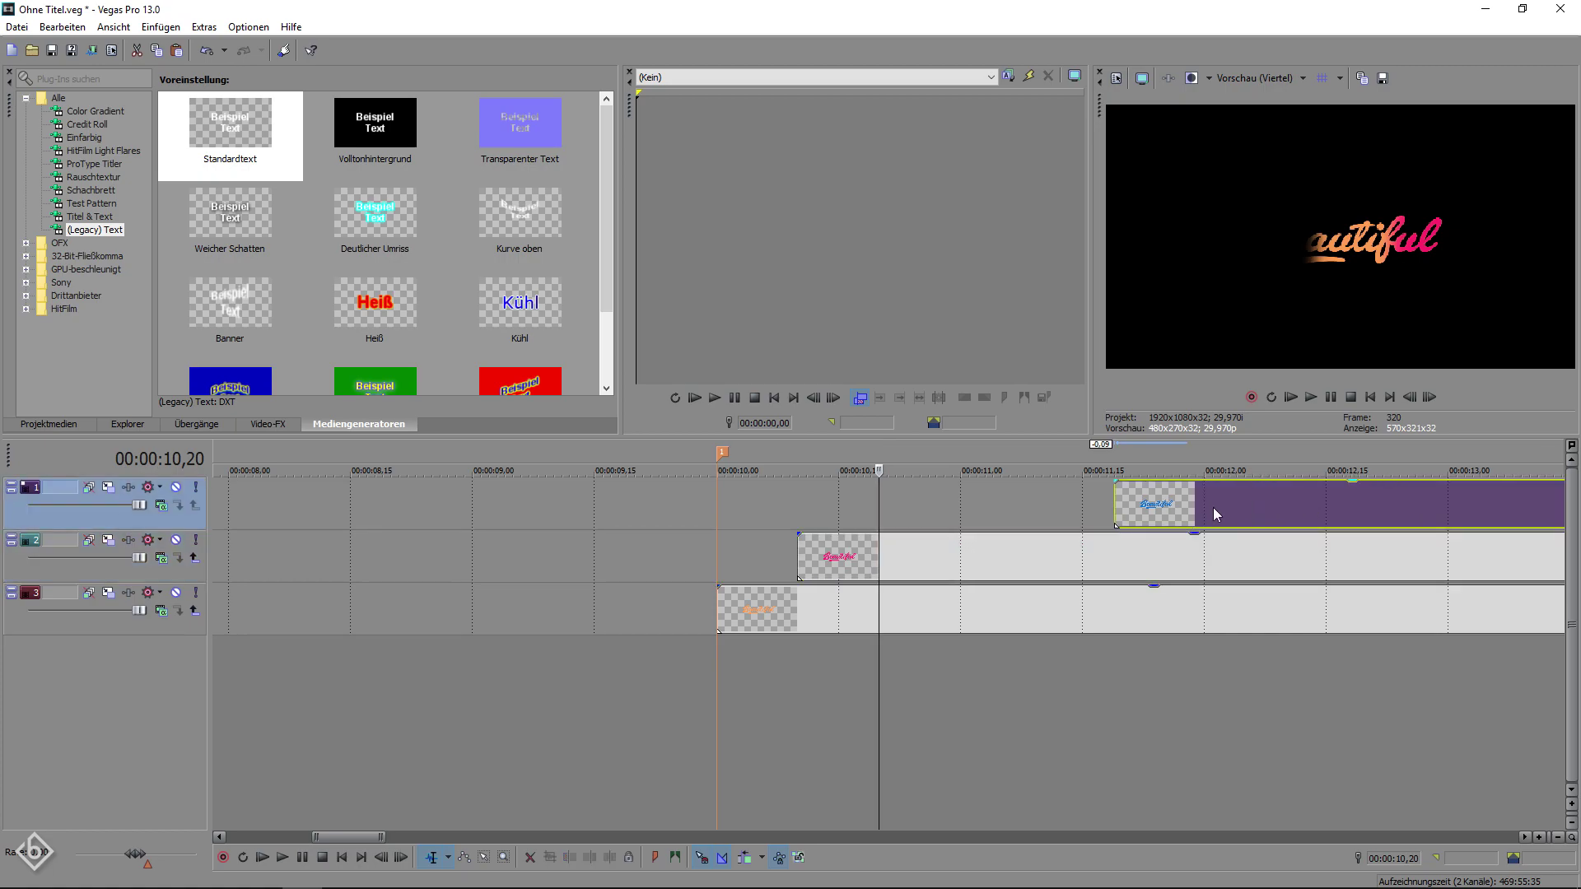
drag(1205, 510, 1016, 509)
scroll(968, 667, down, 2)
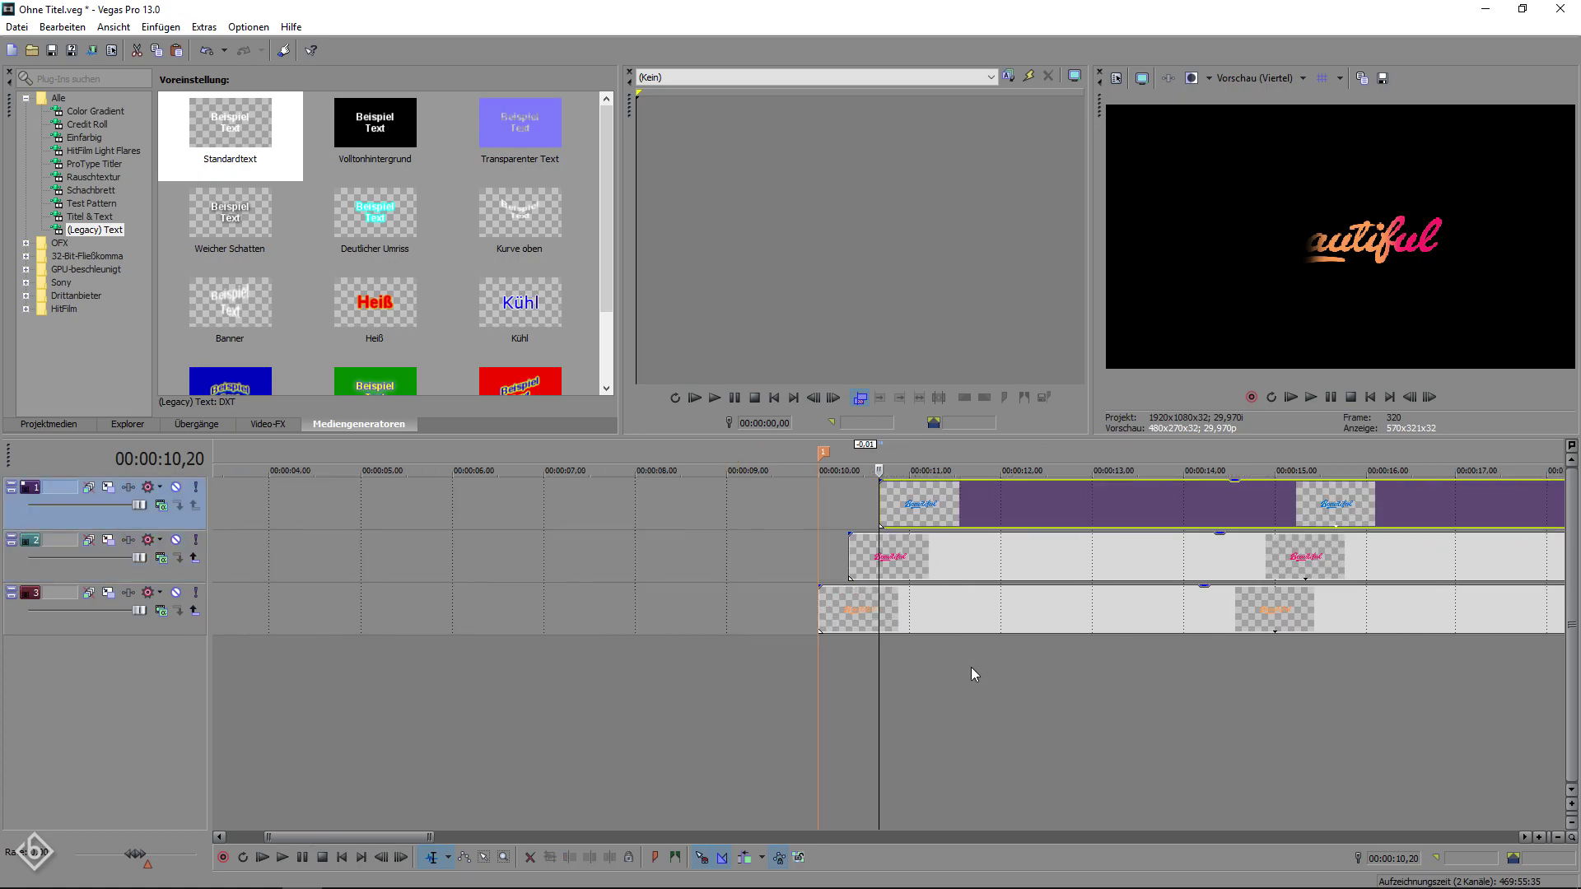
scroll(862, 674, down, 3)
click(513, 657)
key(space)
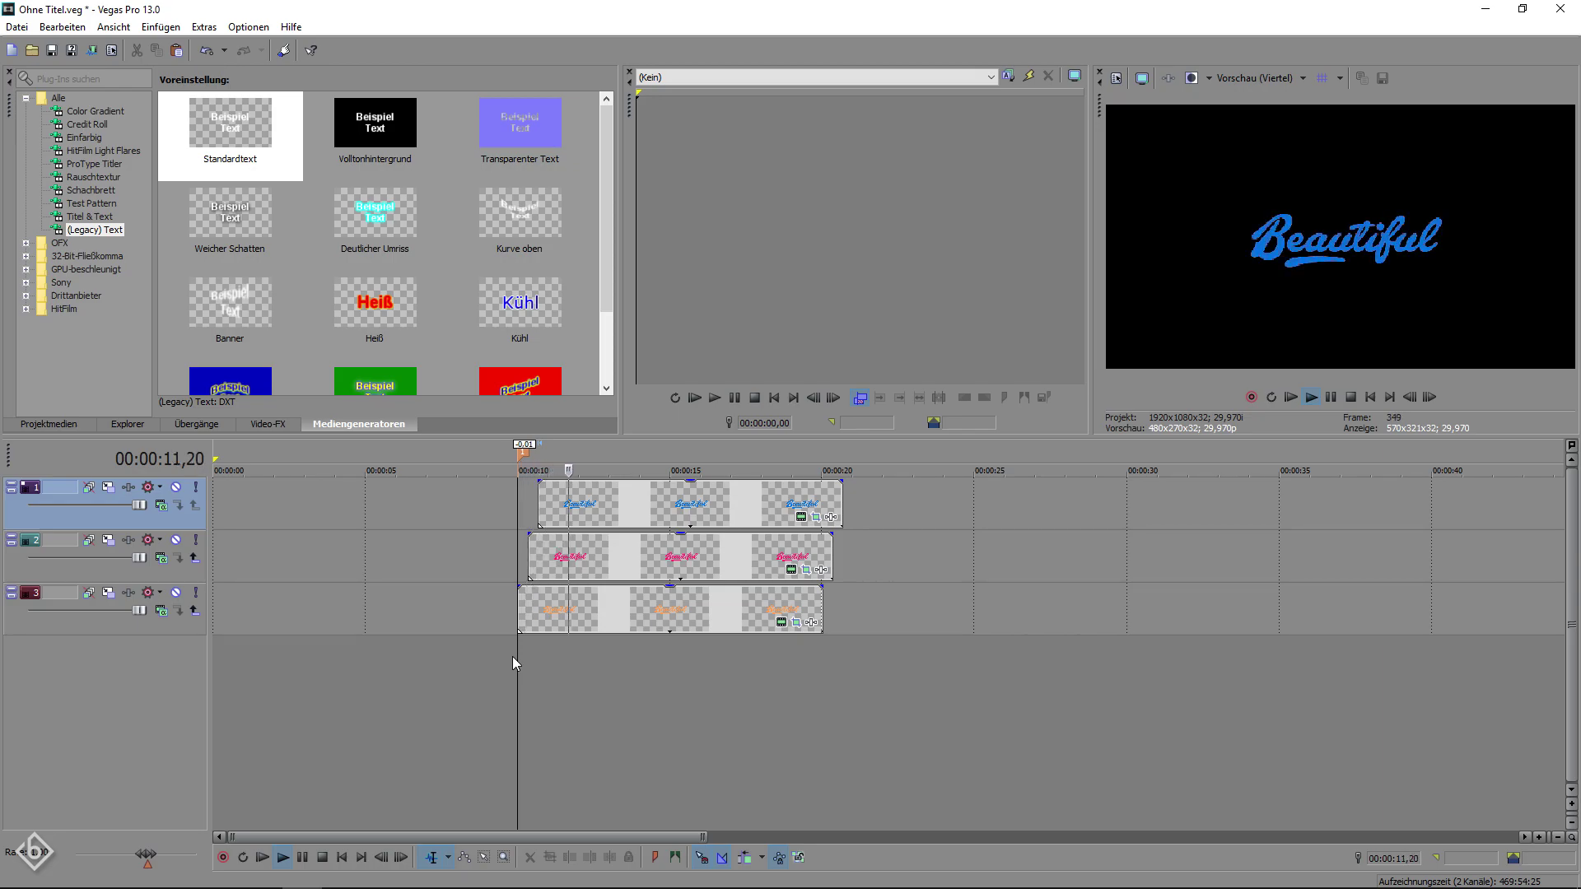
key(space)
key(space)
key(space)
key(space)
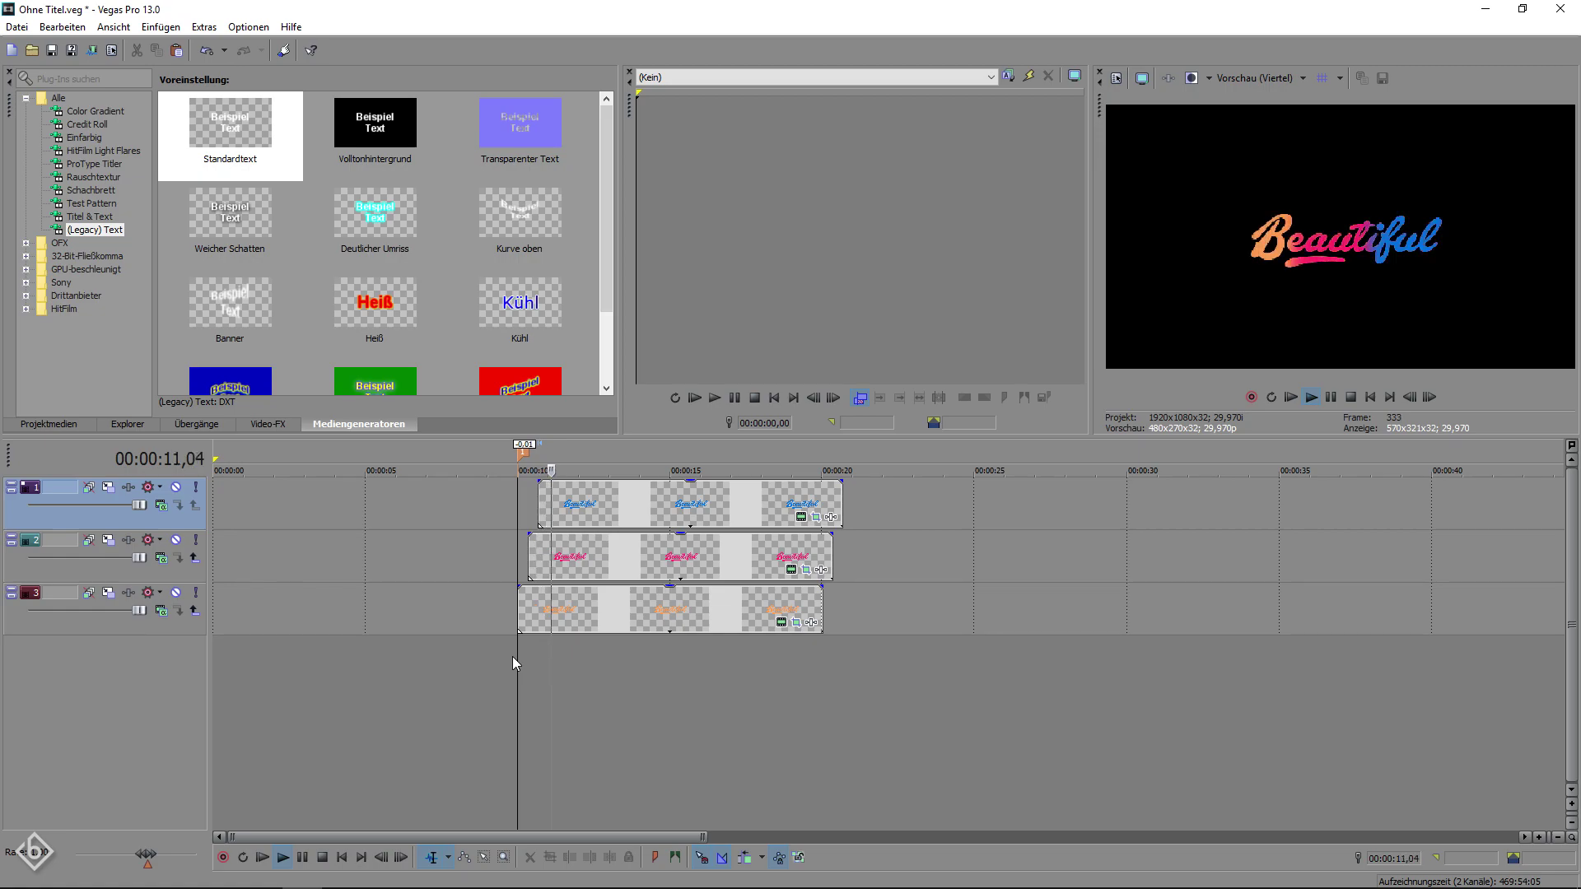
key(space)
key(space)
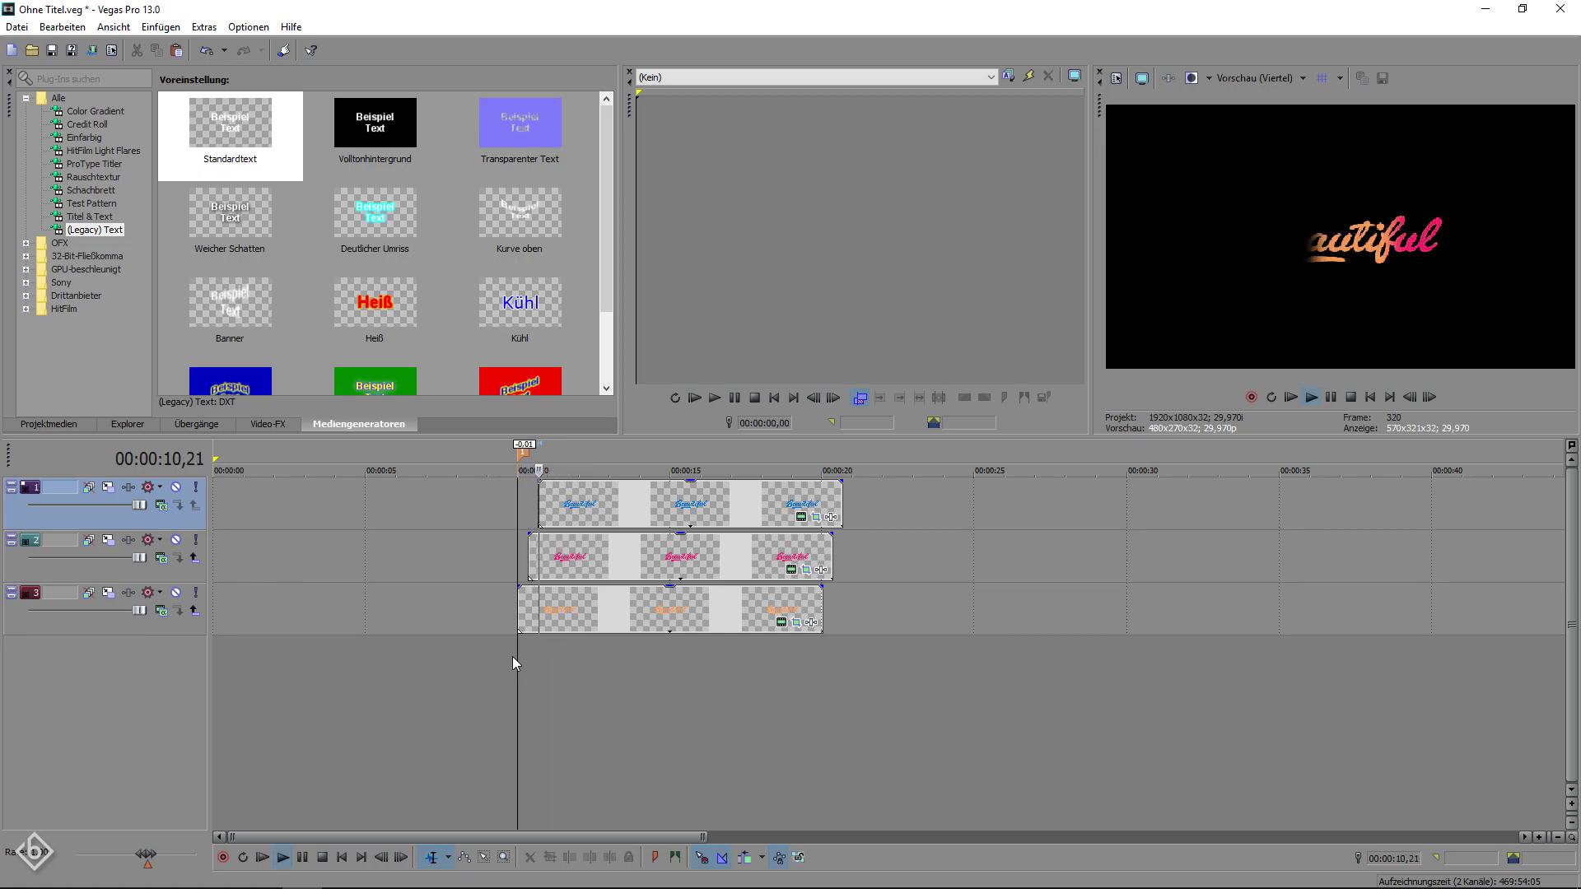
key(space)
key(space)
key(space)
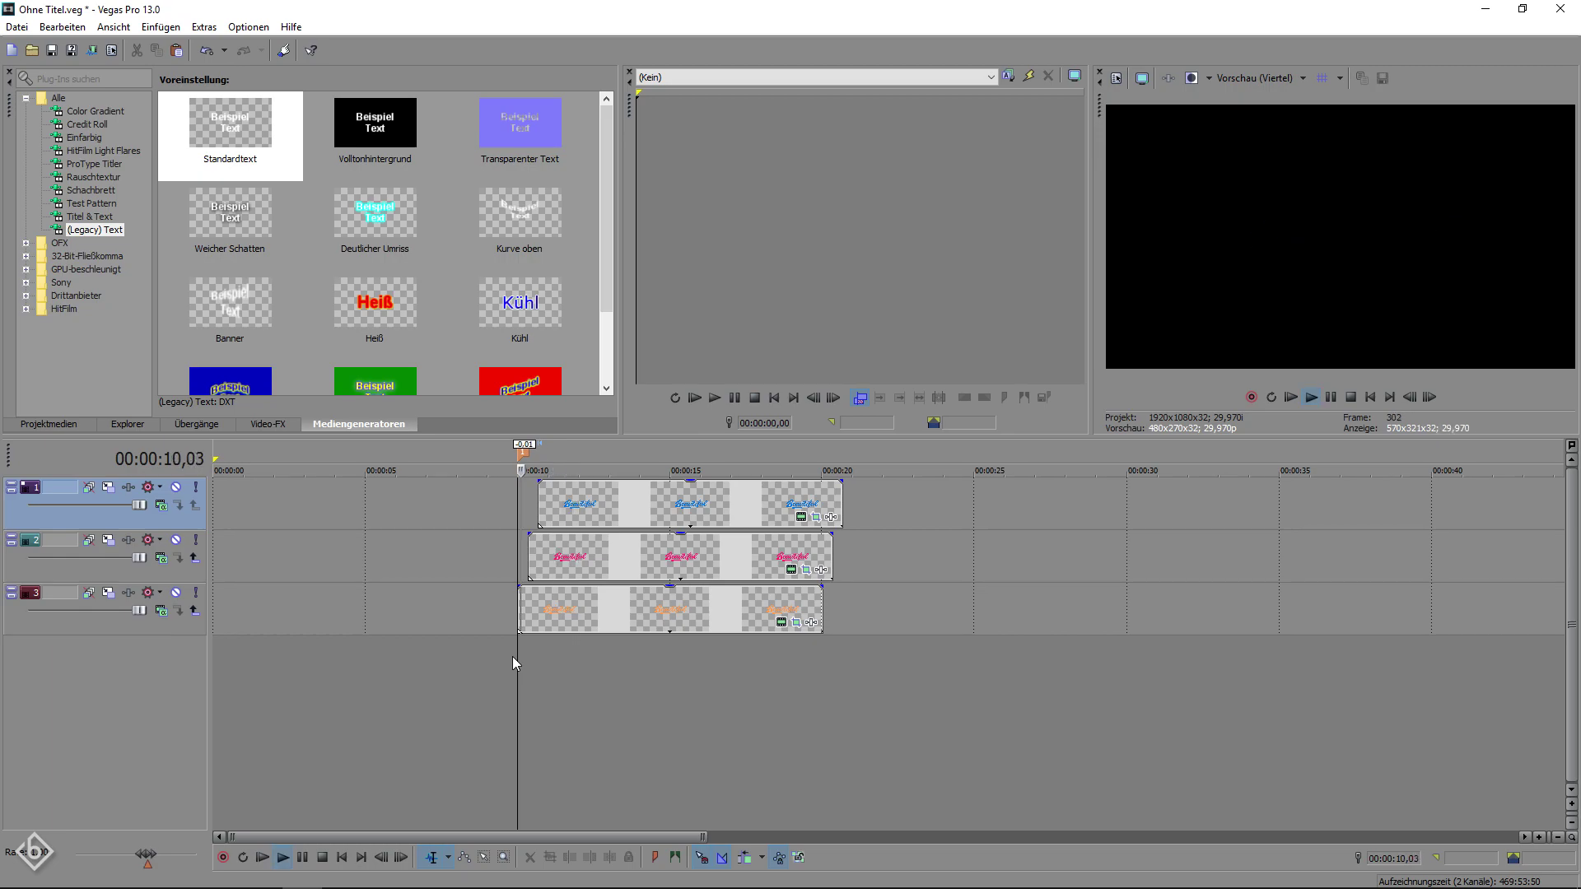
key(space)
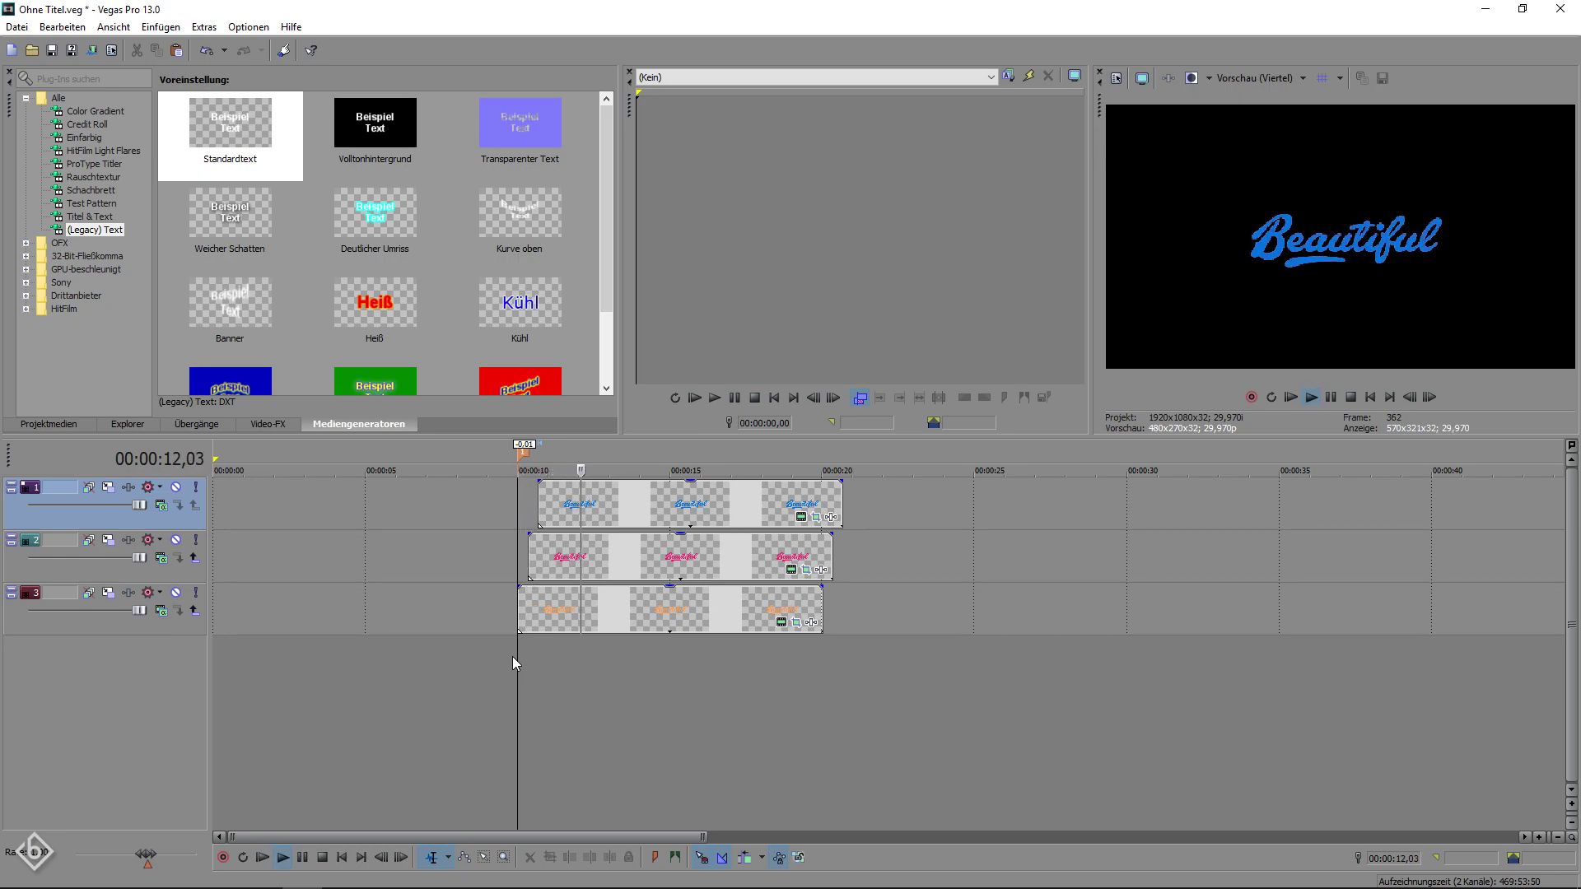
key(space)
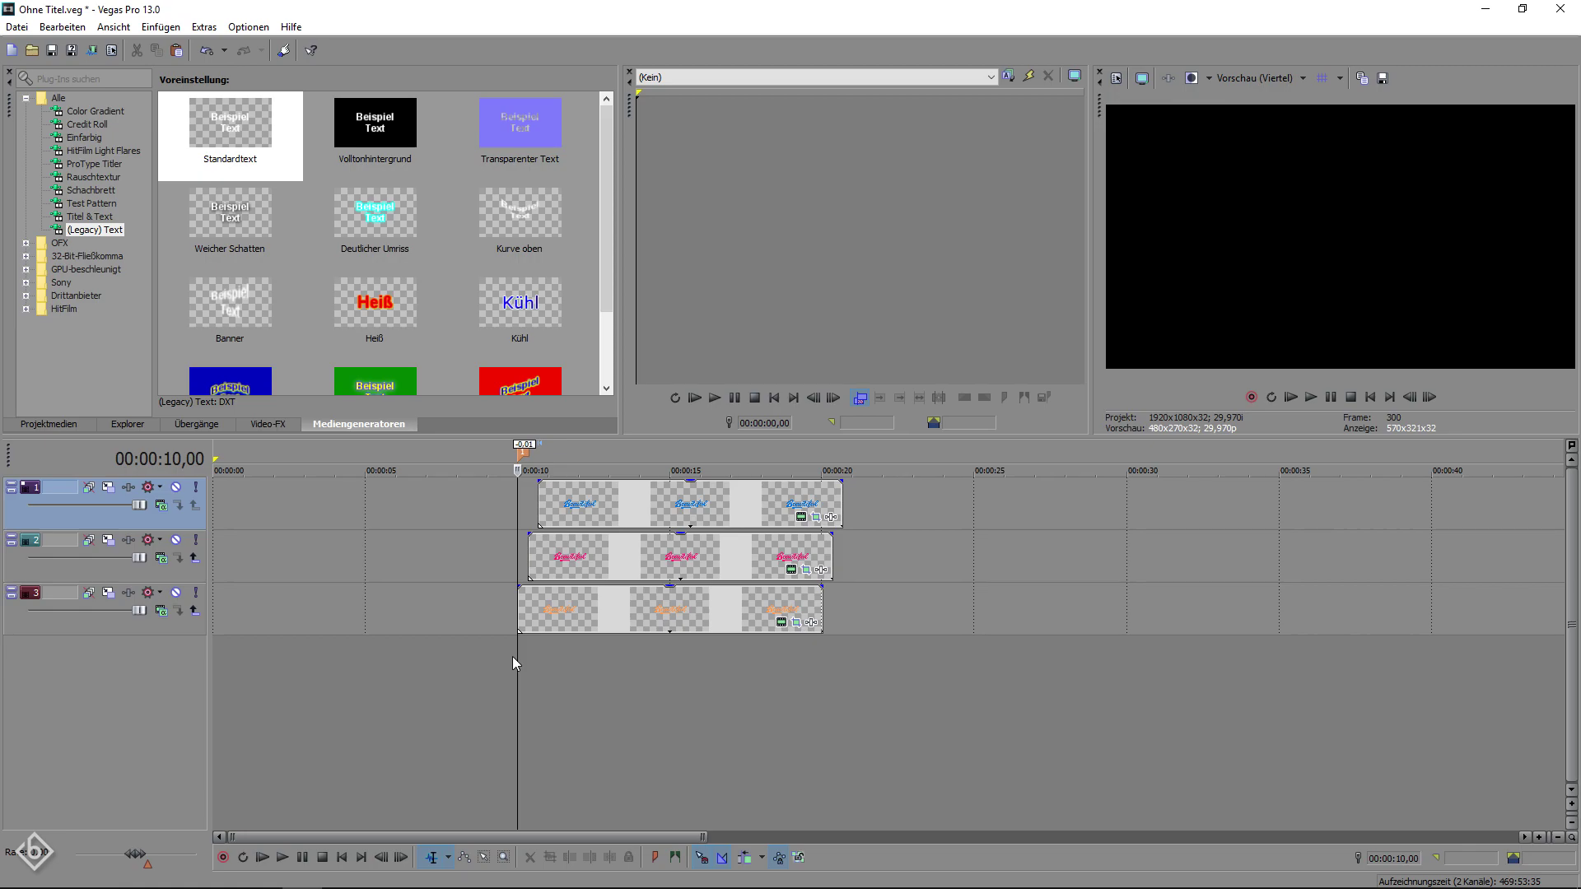